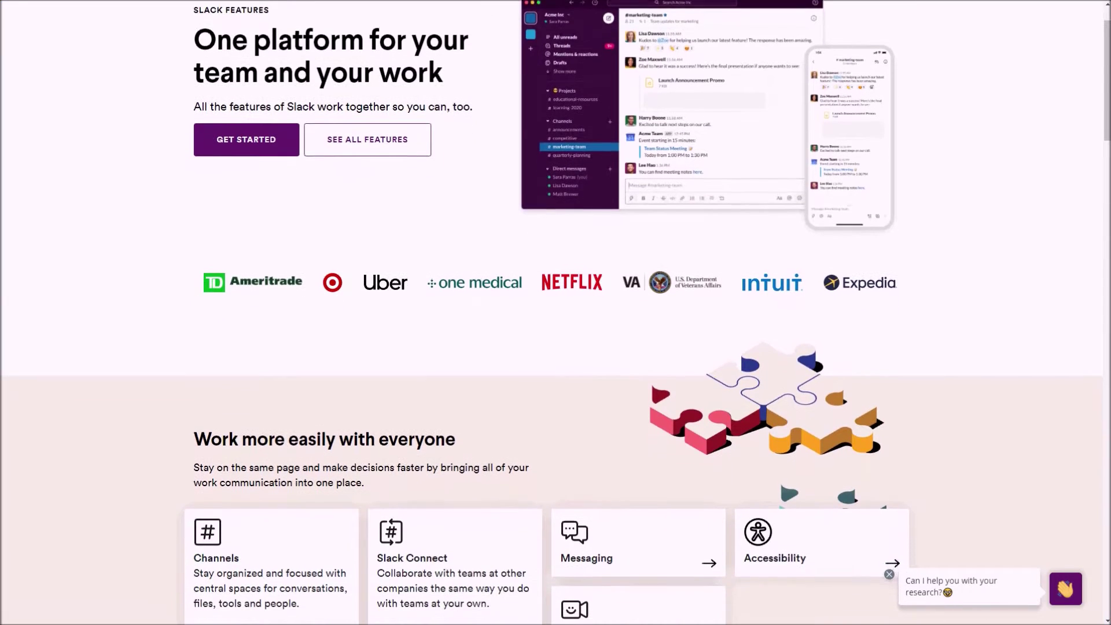
Look through the Slack features page, from the overview down to the sections on collaboration, work tools and teamwork.
scroll(556, 312, down, 2)
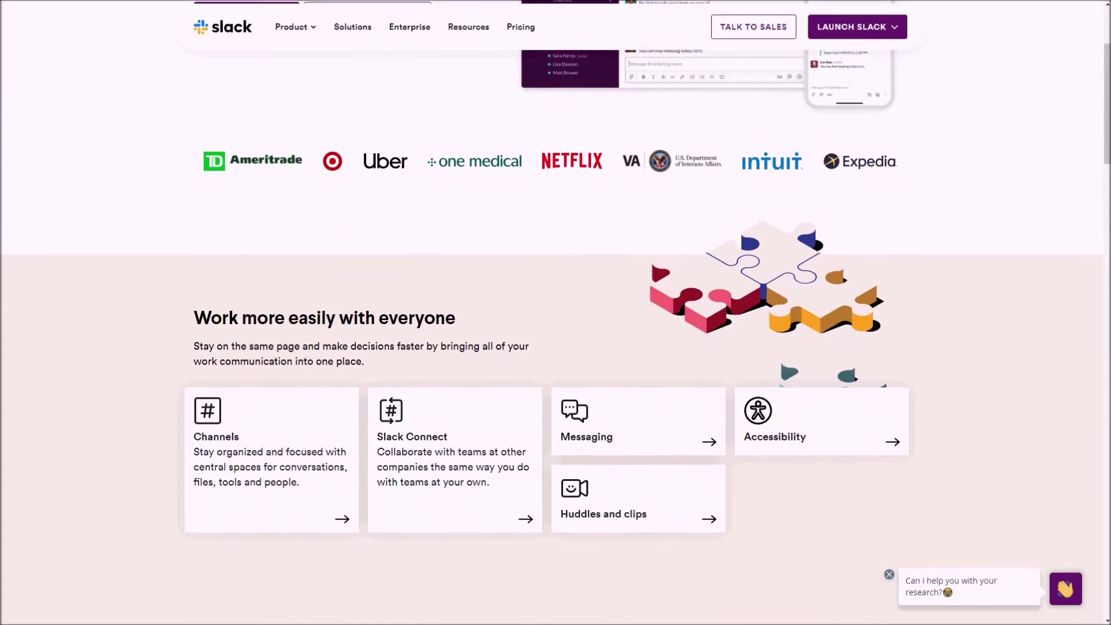
scroll(556, 313, down, 2)
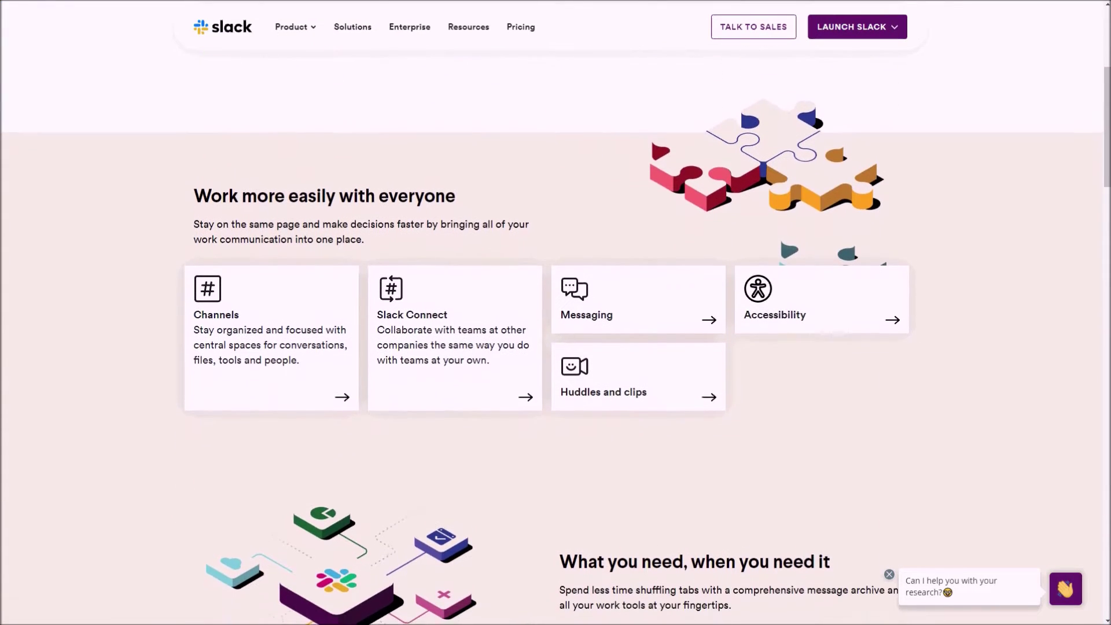
scroll(556, 312, down, 2)
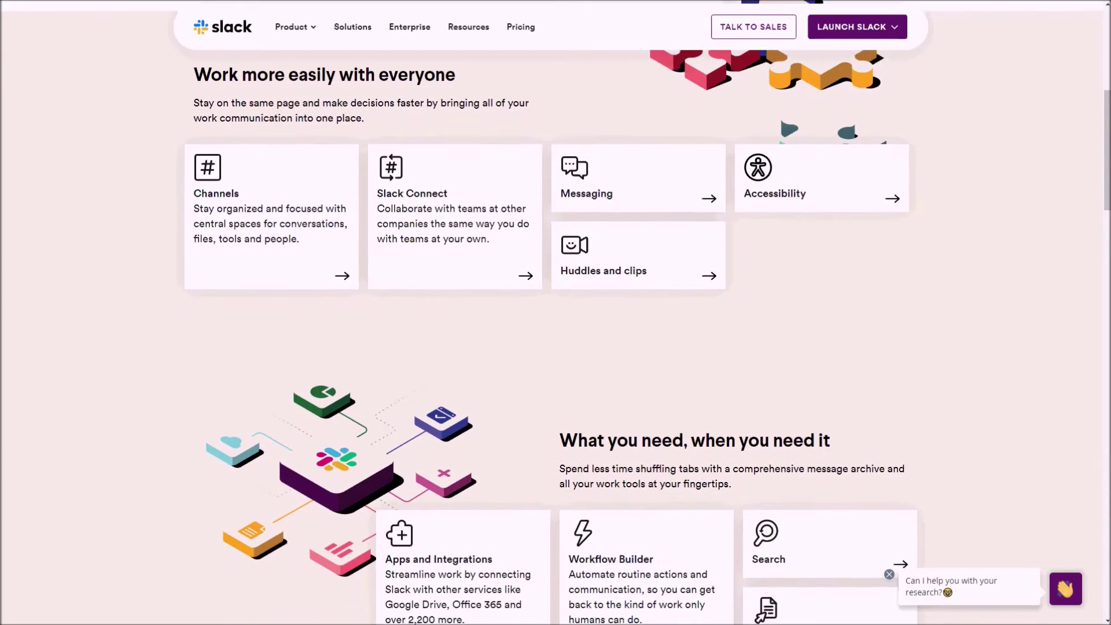
scroll(555, 313, down, 2)
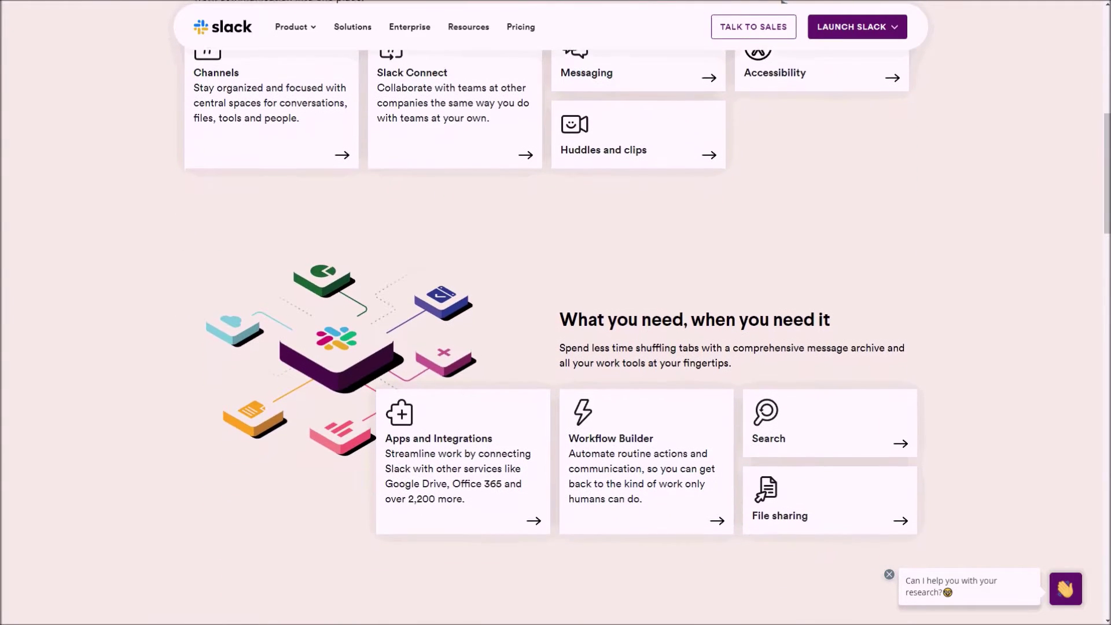
scroll(555, 312, down, 2)
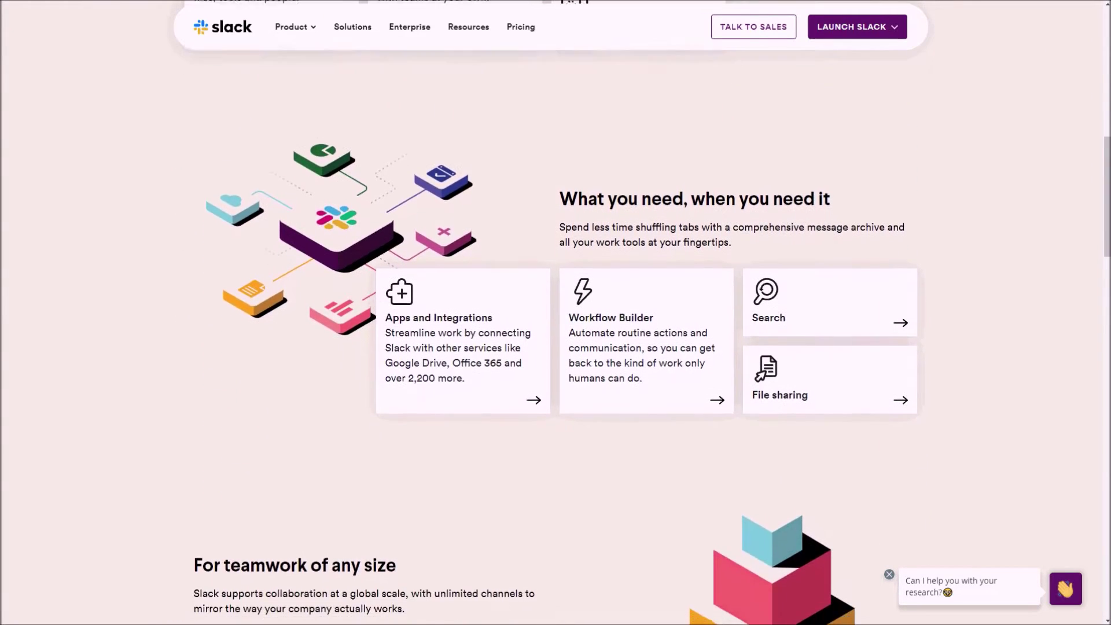
scroll(555, 312, down, 2)
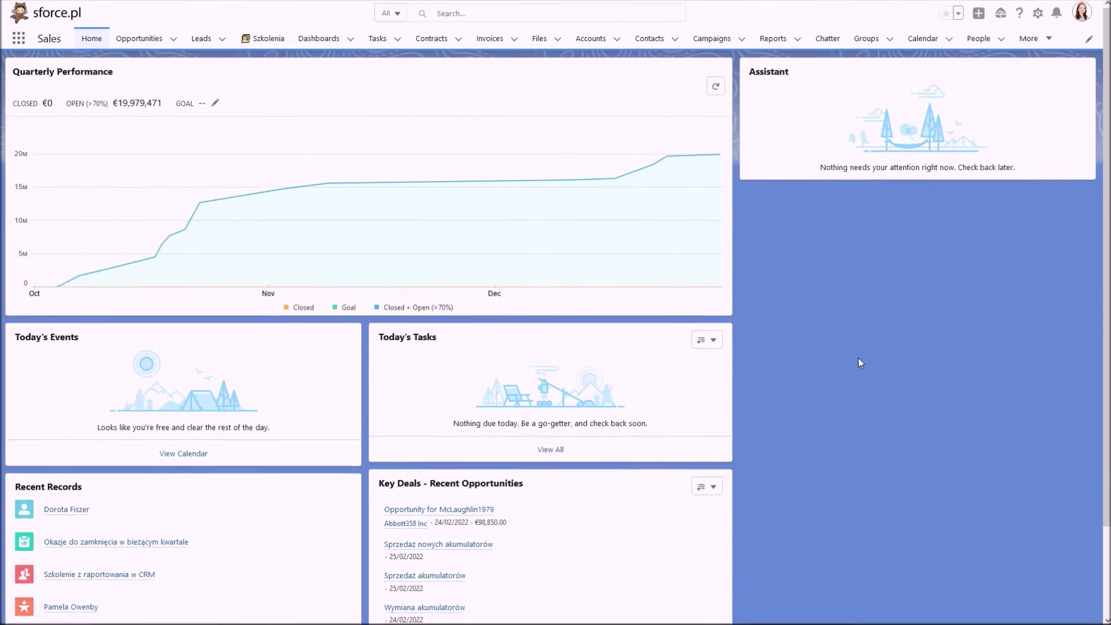
Switch to Salesforce, enter Setup, filter the setup items for "app" and open the AppExchange Marketplace.
click(1037, 14)
click(1024, 47)
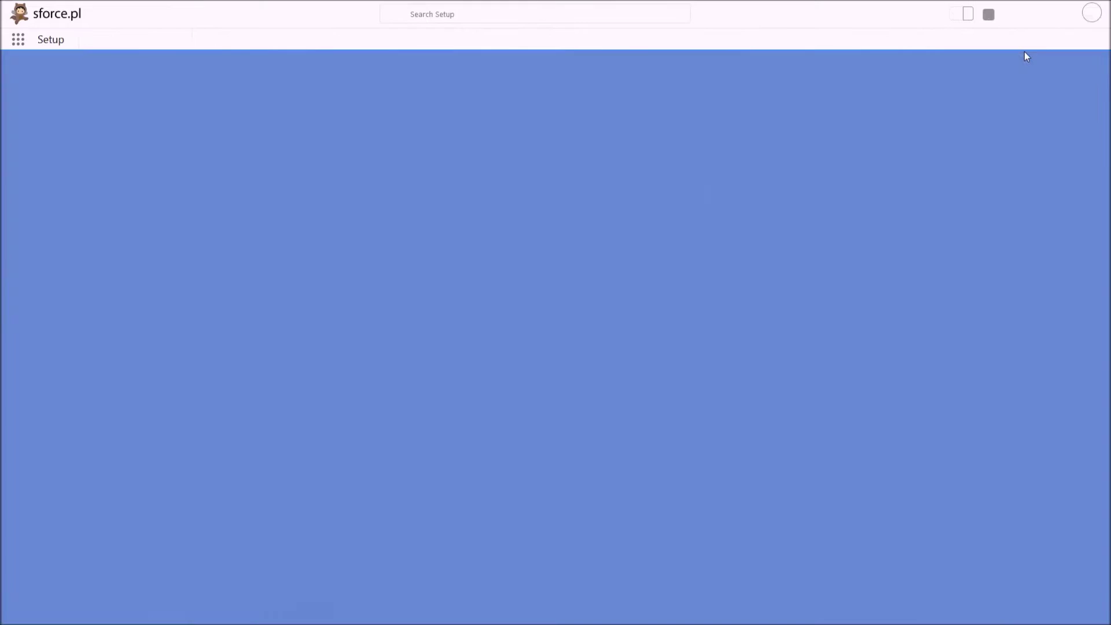
click(67, 70)
text(app)
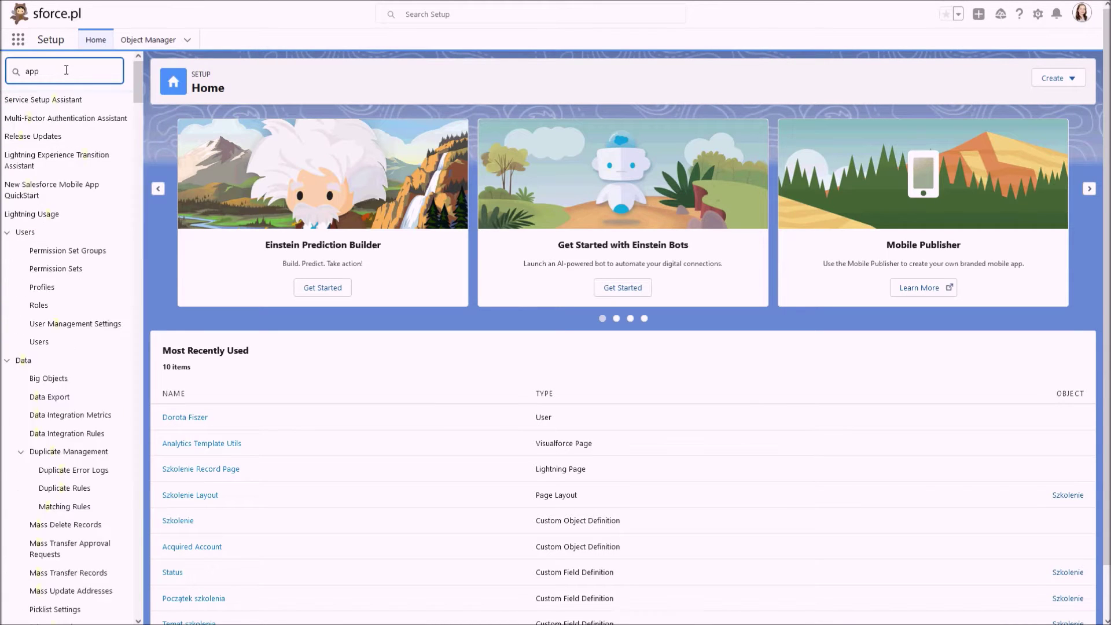
click(59, 213)
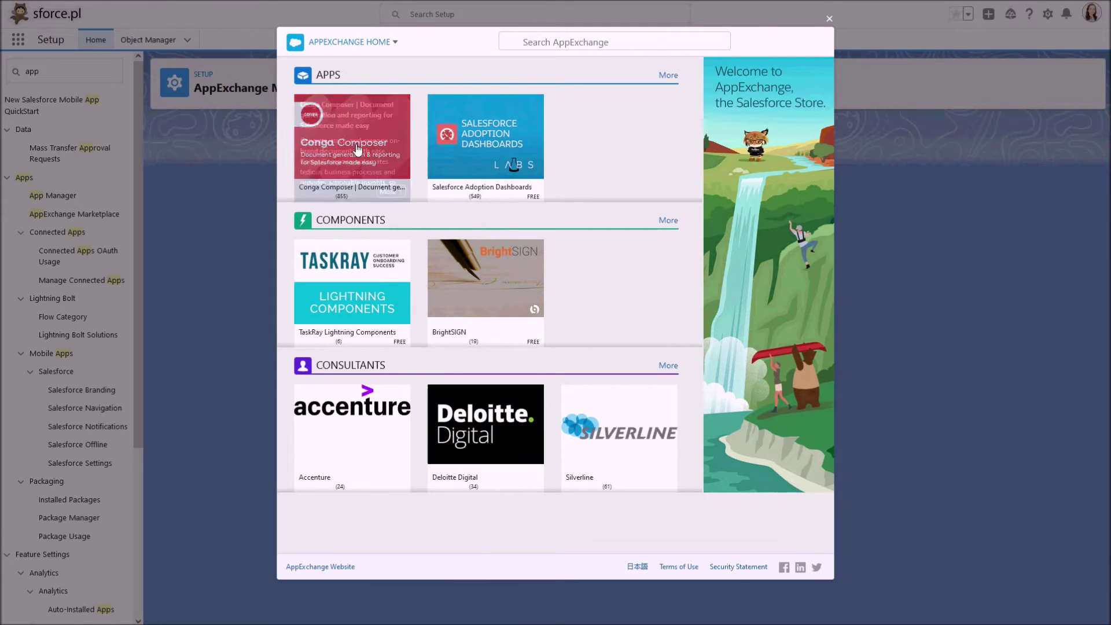
Search AppExchange for "slack" and open the Salesforce for Slack listing.
click(556, 39)
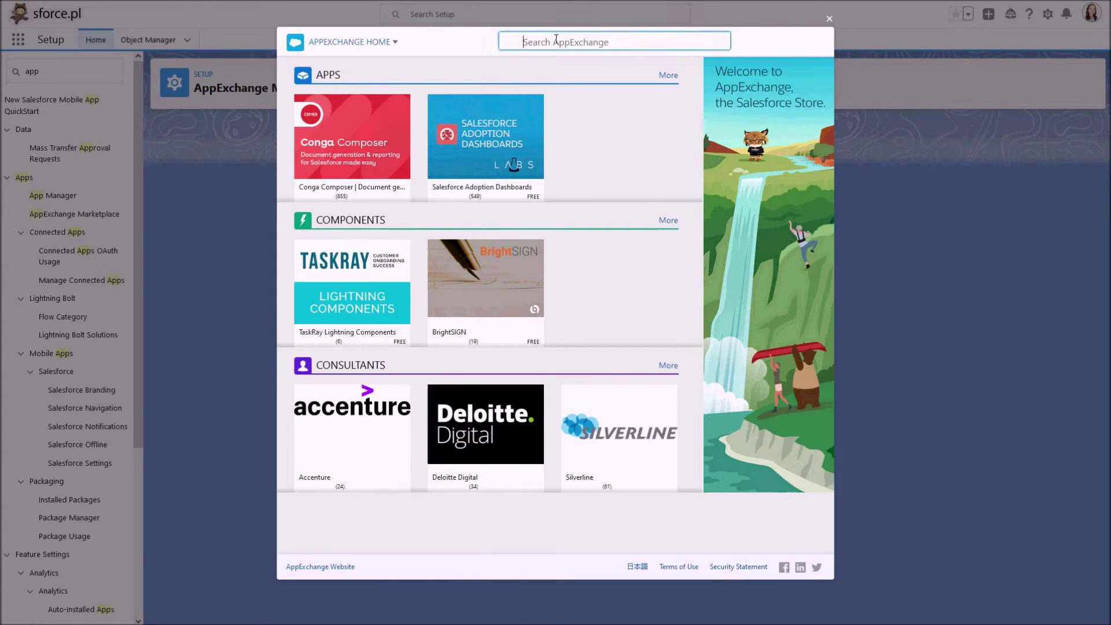
text(slack)
key(Return)
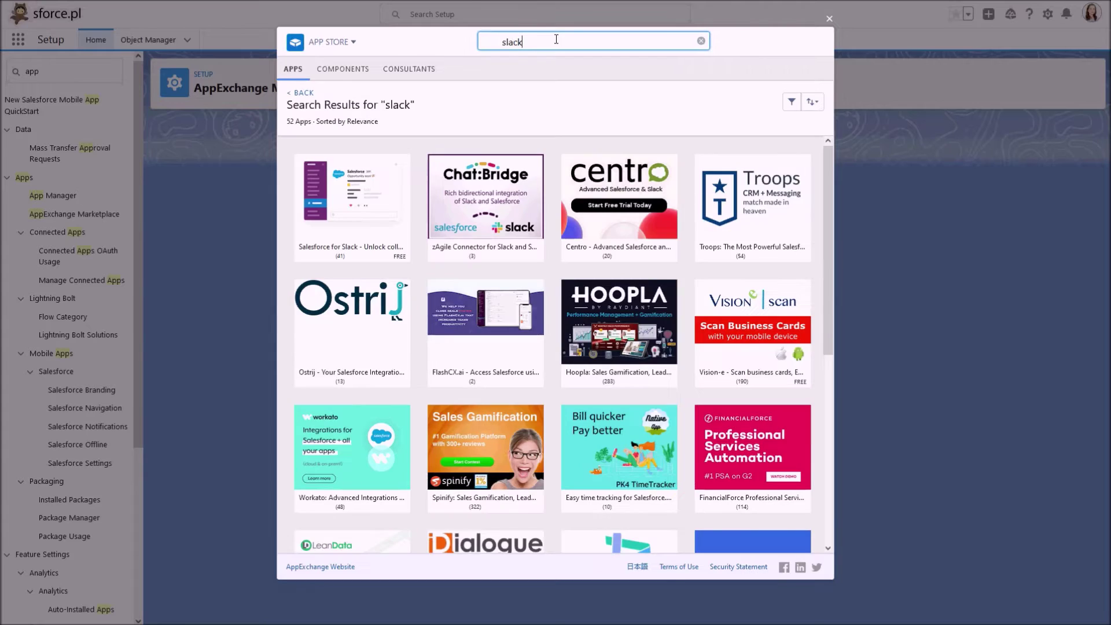
click(366, 207)
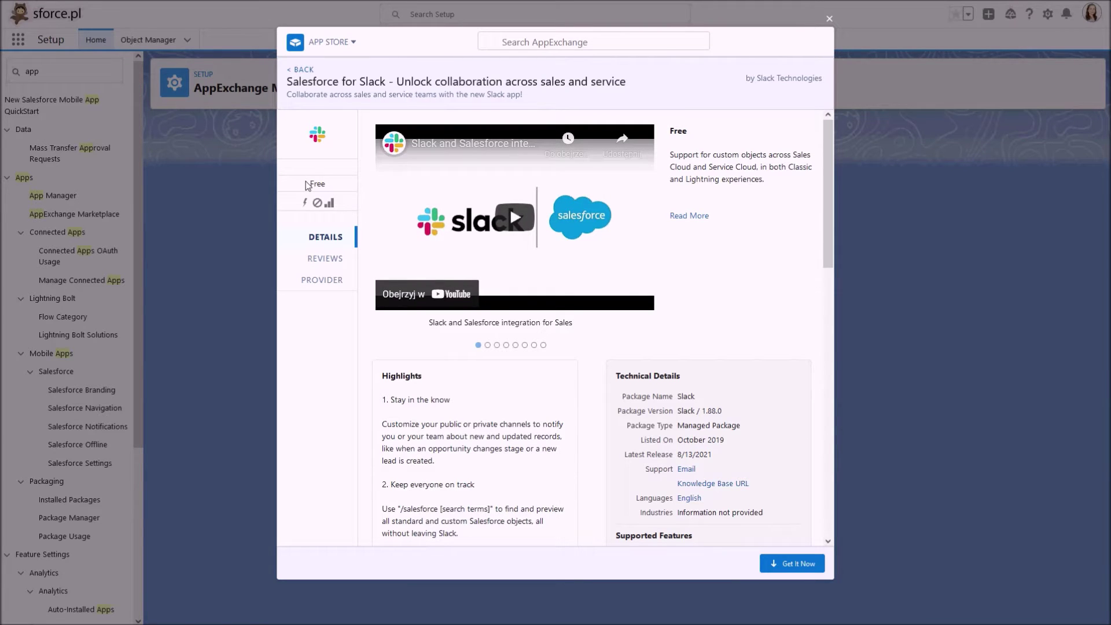
Examine the reviews and provider information of the Salesforce for Slack listing.
mouse_move(305, 209)
click(329, 260)
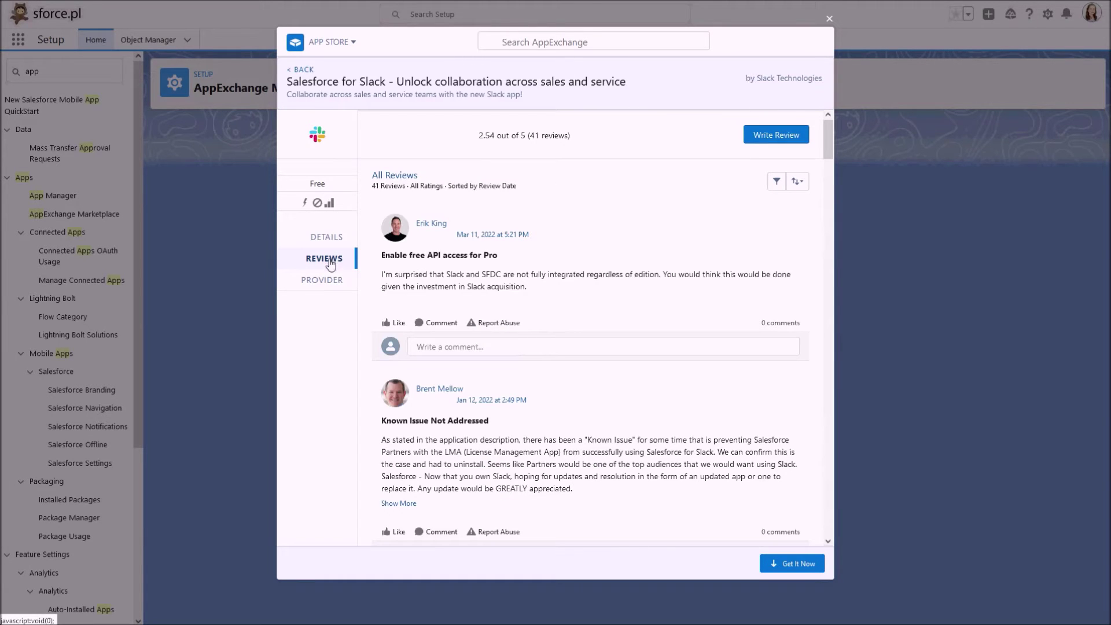
click(330, 279)
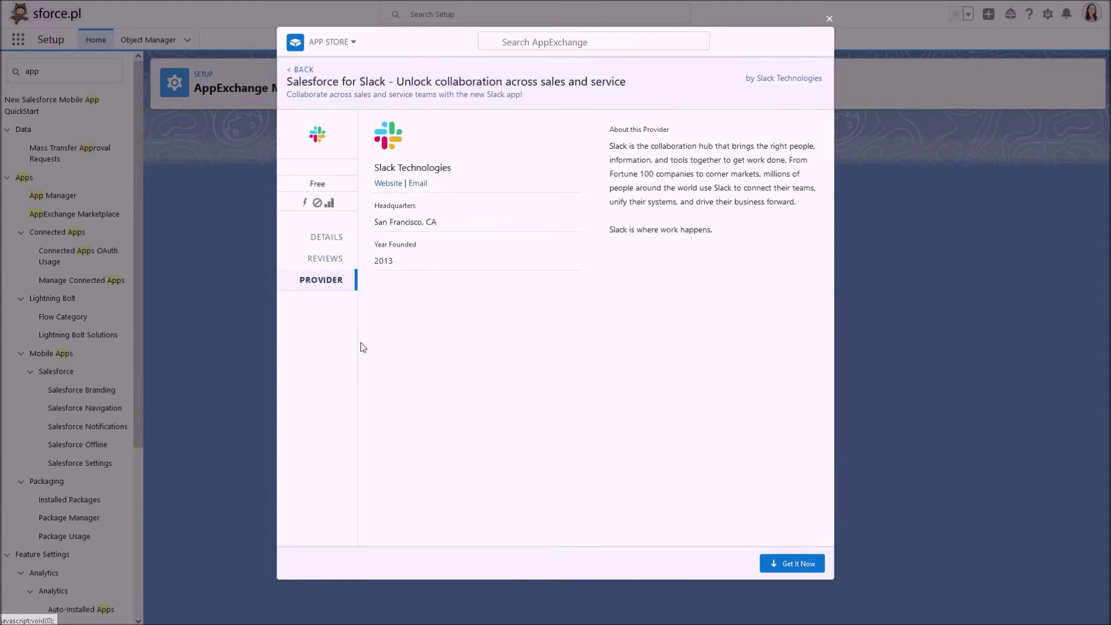
Get the Salesforce for Slack package through the AppExchange login, choose installation in this org and accept the terms and conditions.
click(807, 565)
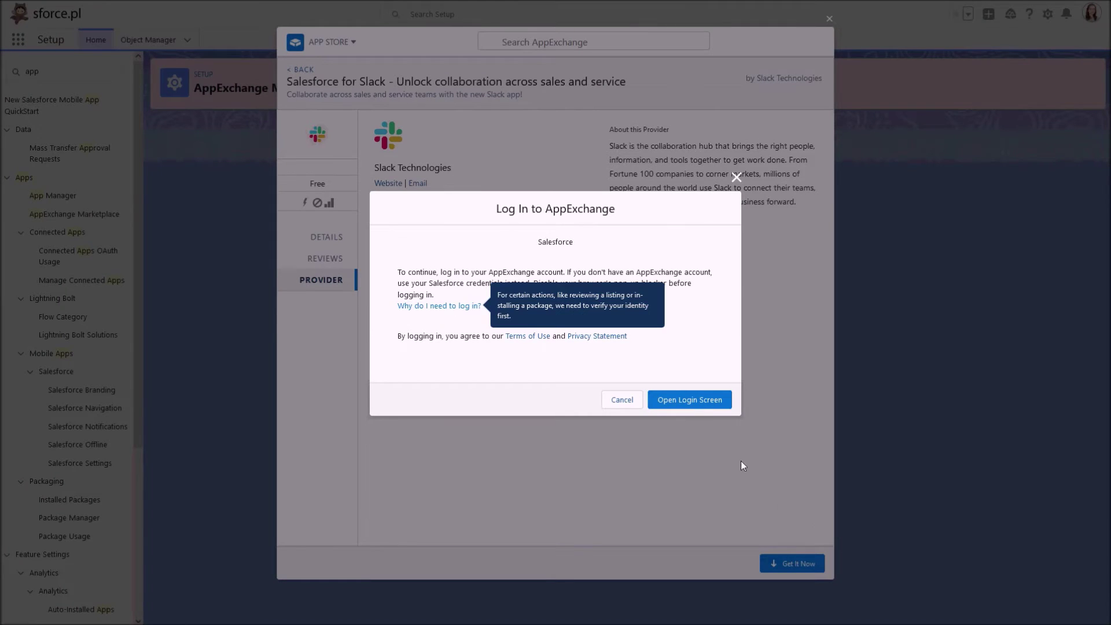
click(711, 399)
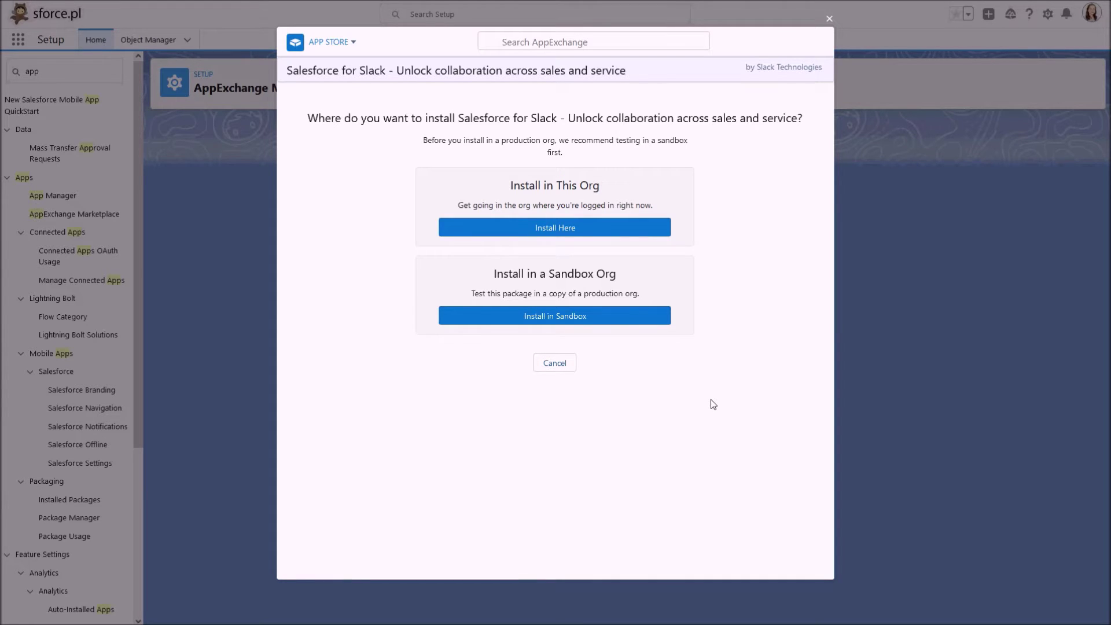
click(606, 230)
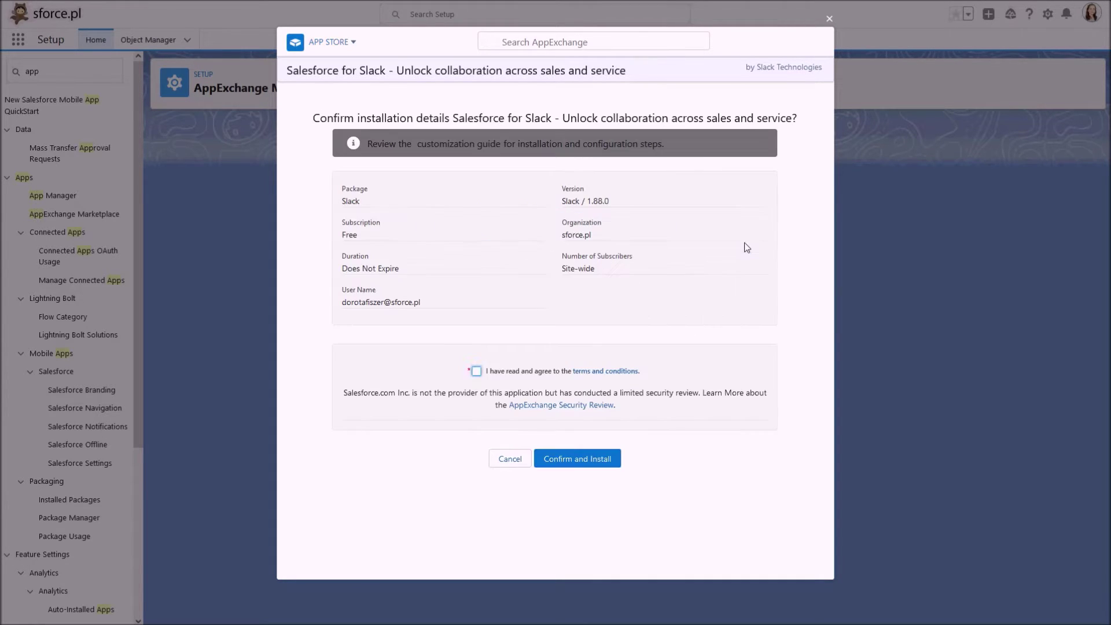
click(477, 371)
click(605, 462)
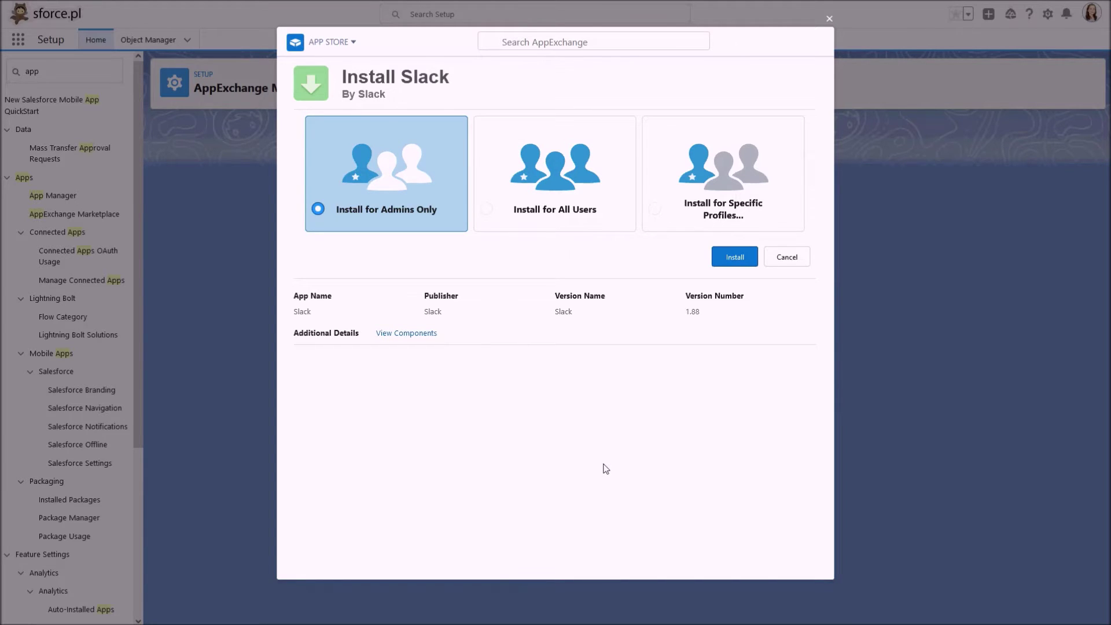
Install the Slack package for all users, grant access to the third-party websites and close the AppExchange window.
click(594, 211)
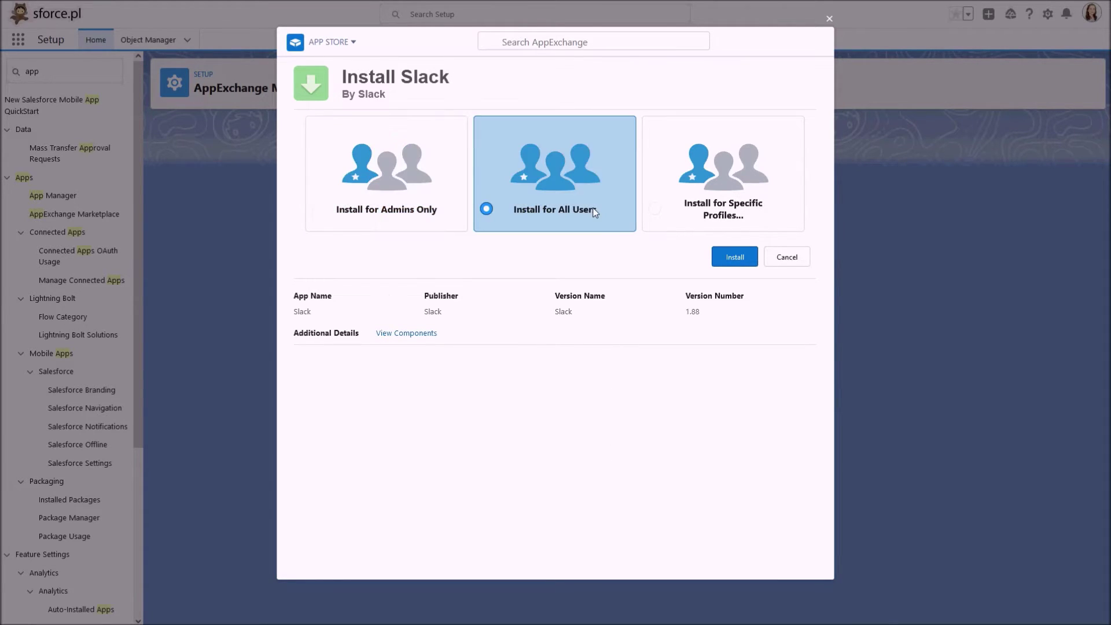
click(751, 258)
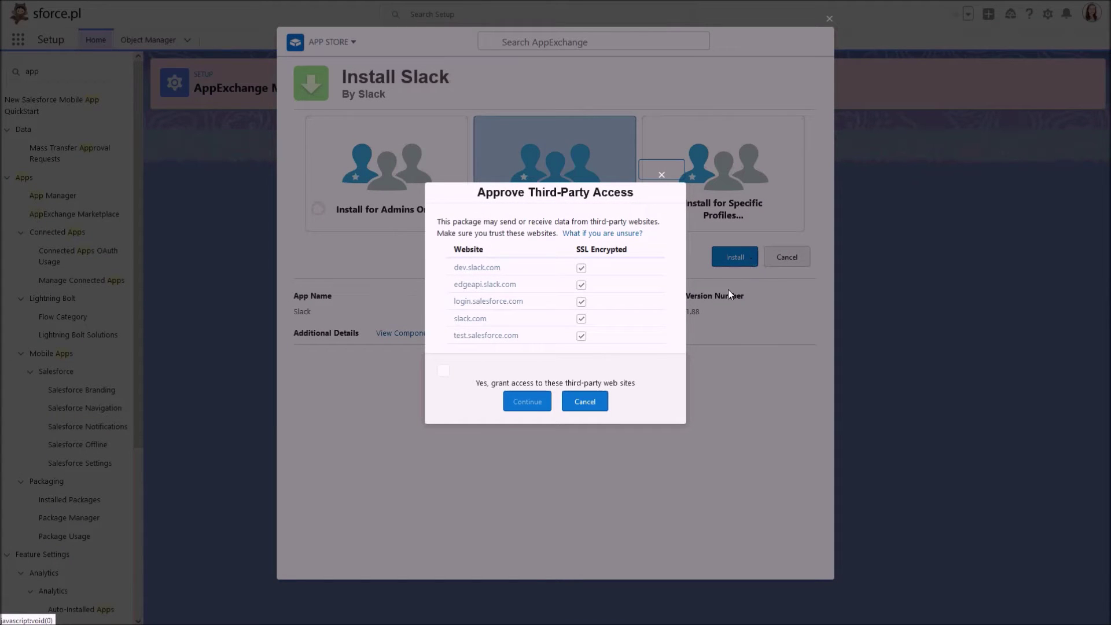
click(443, 372)
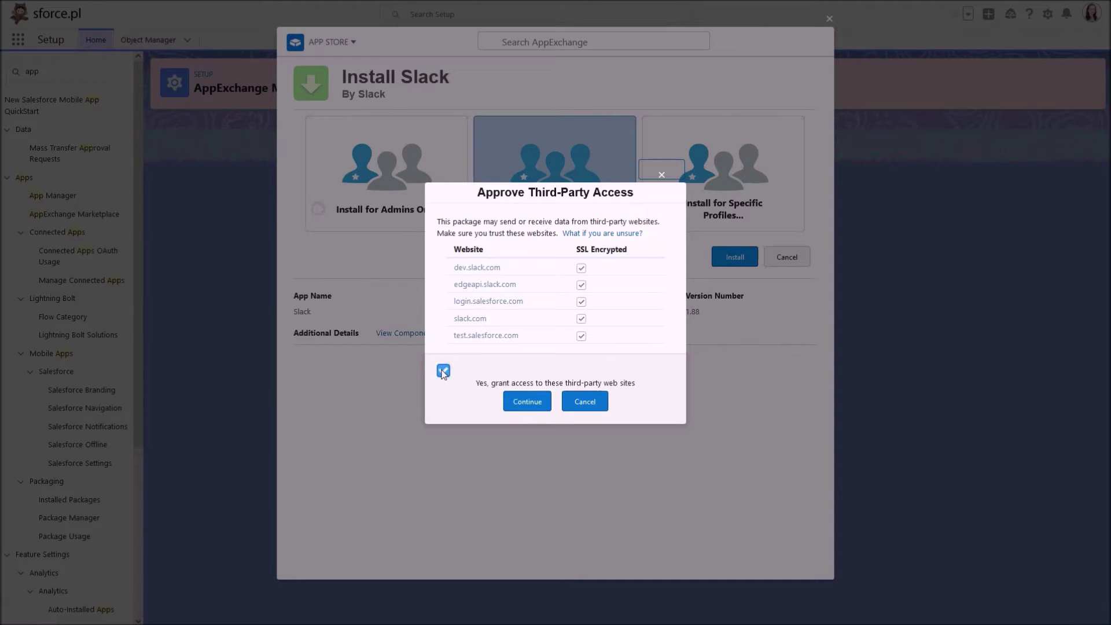
click(528, 402)
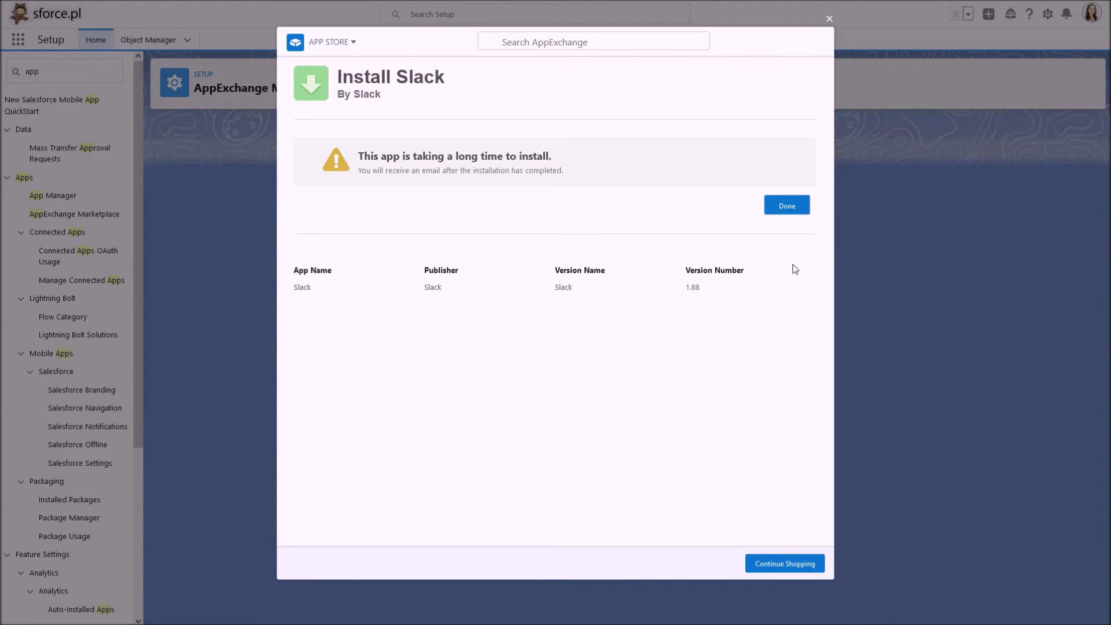
click(788, 207)
click(833, 18)
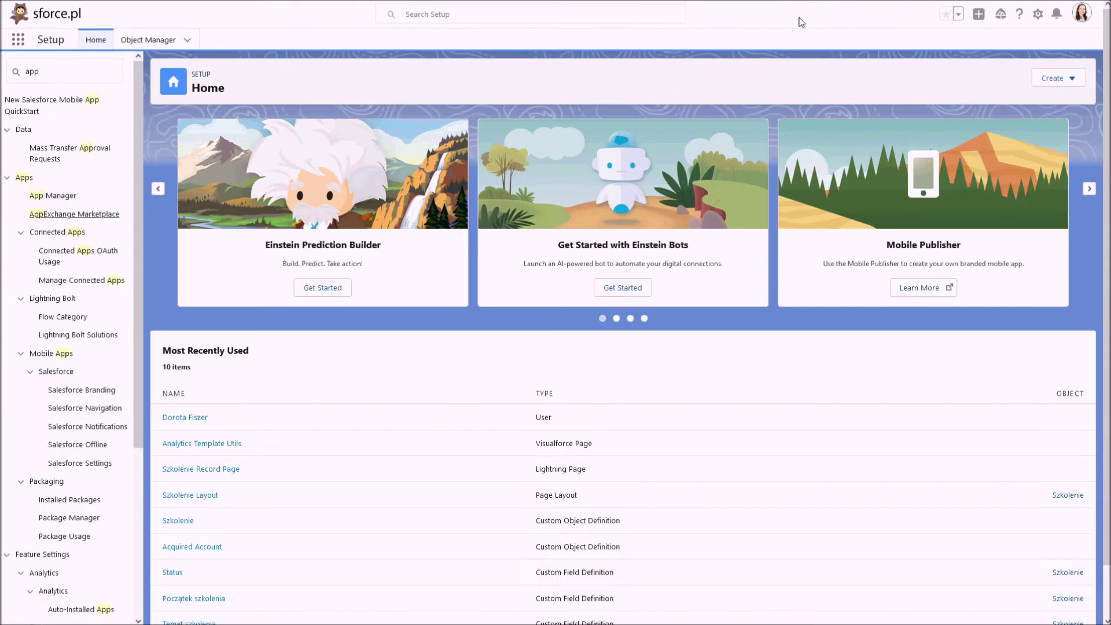
Review the Slack entry's details under Manage Connected Apps.
click(42, 280)
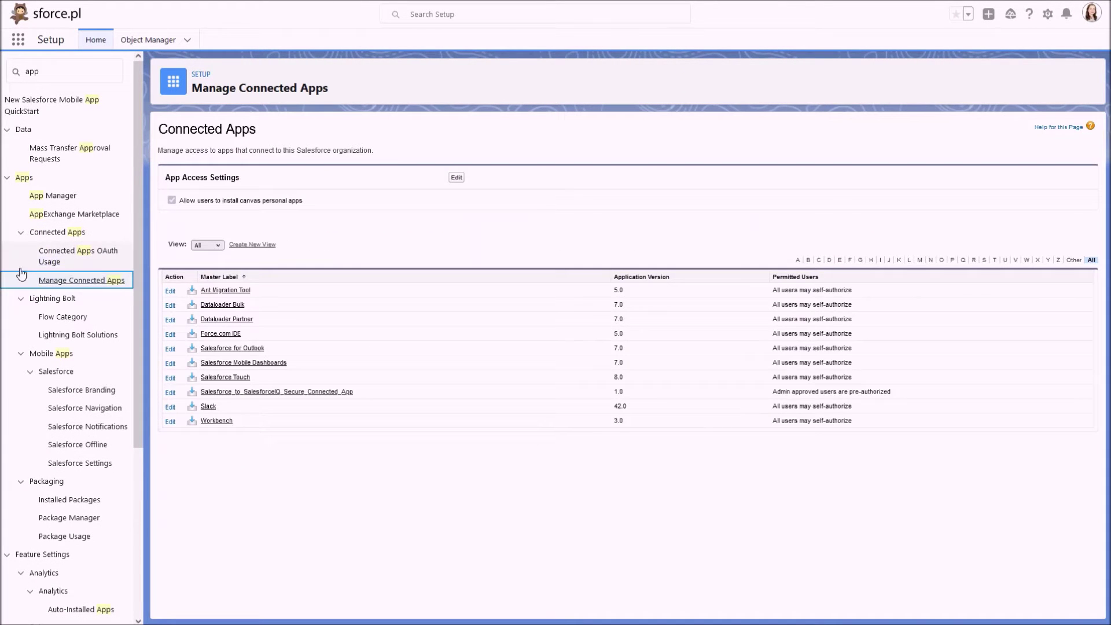
click(210, 406)
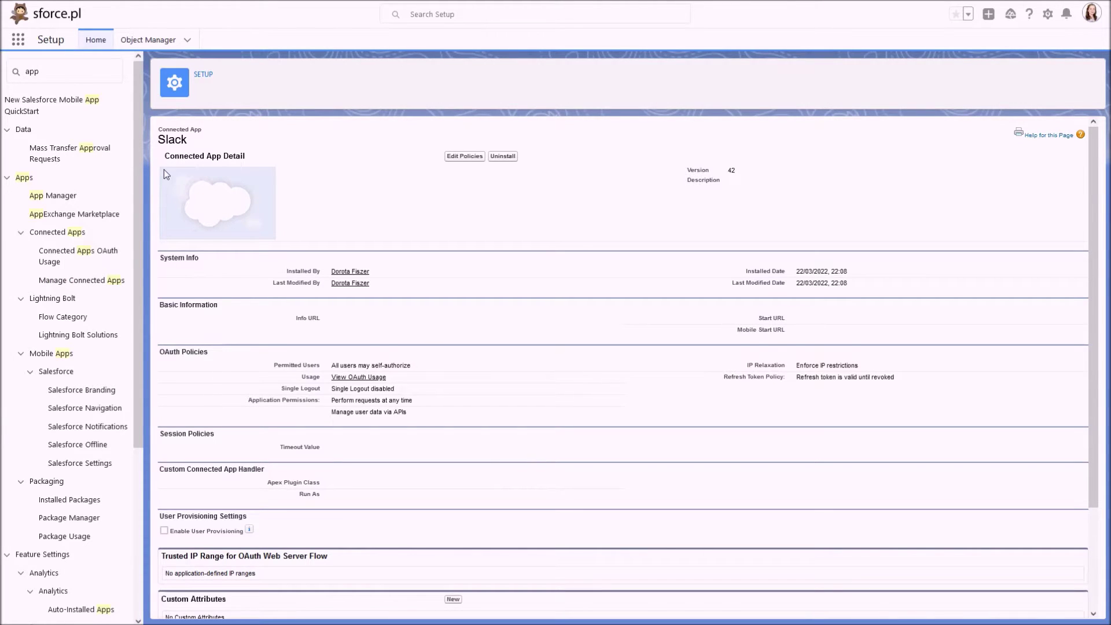
Find and open the Slack Setup app by searching the available apps for "slack".
click(20, 41)
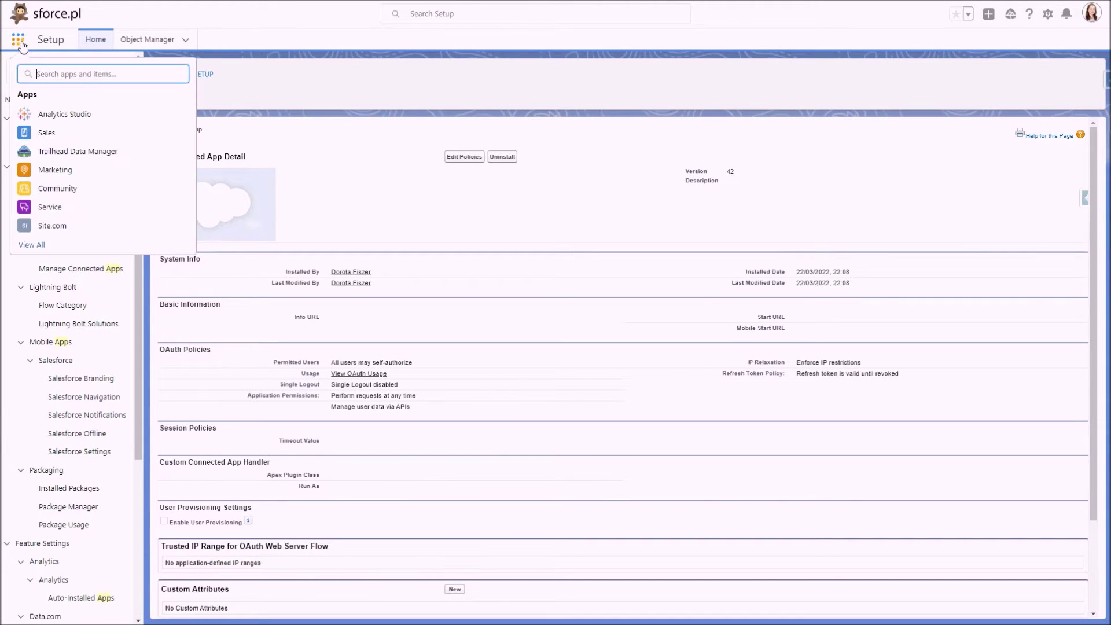
text(slack)
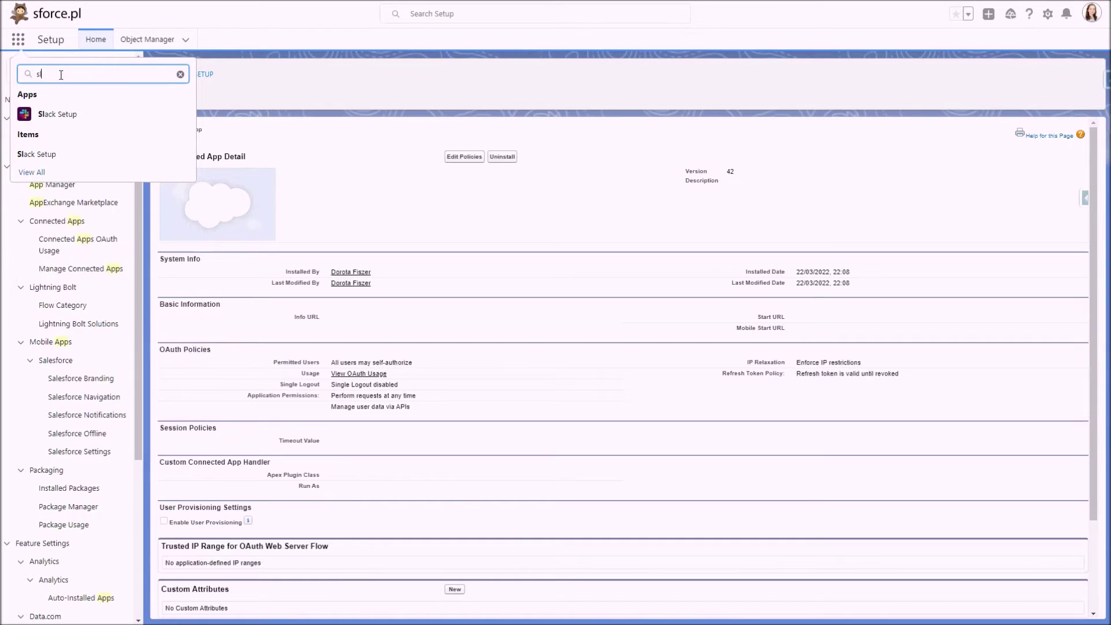
click(64, 116)
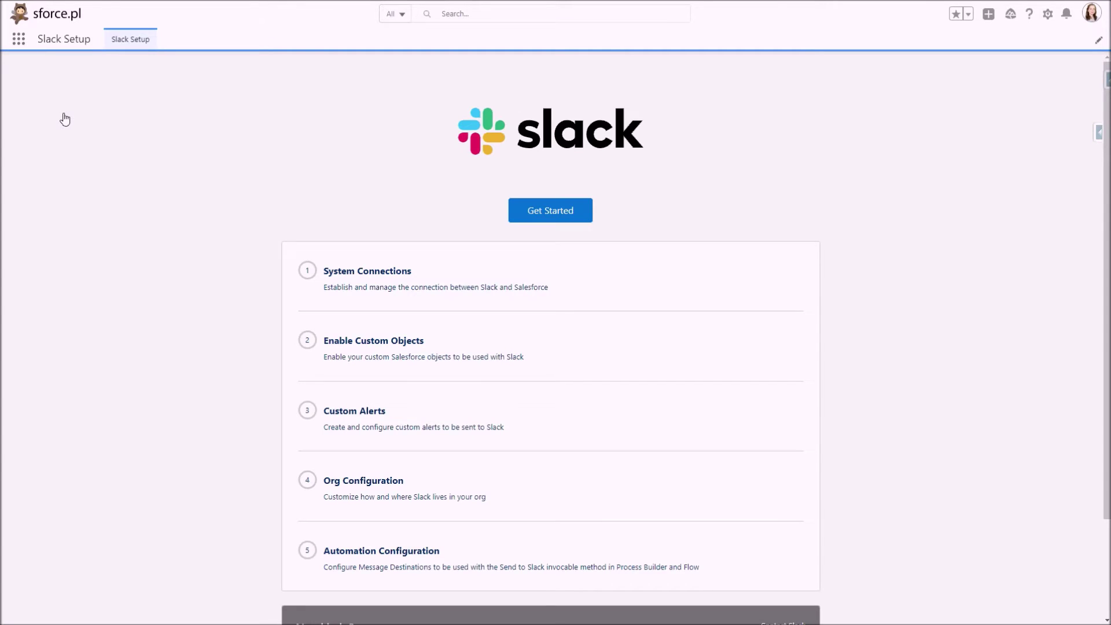
Authorize the system connection between Slack and Salesforce, allow the requested access and finish the System Connections stage.
click(546, 209)
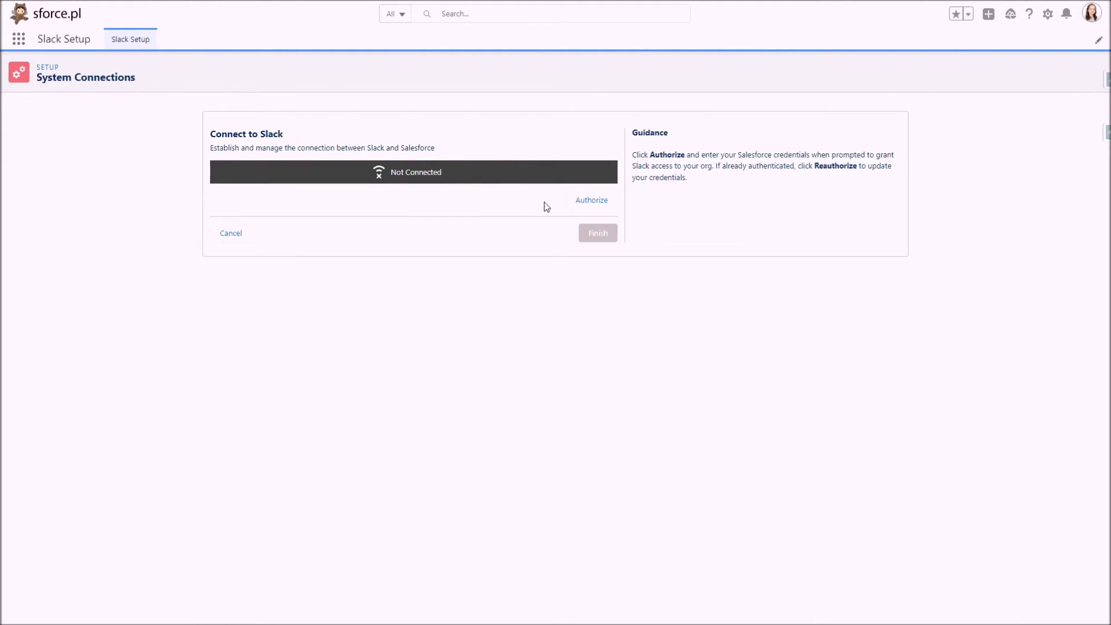
click(598, 209)
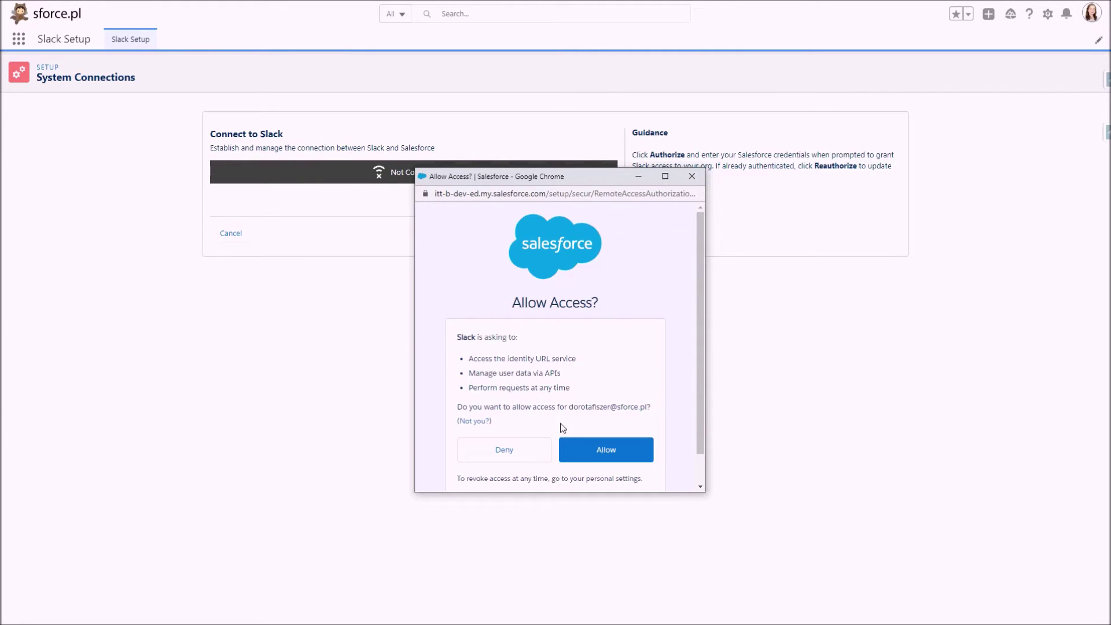
click(577, 454)
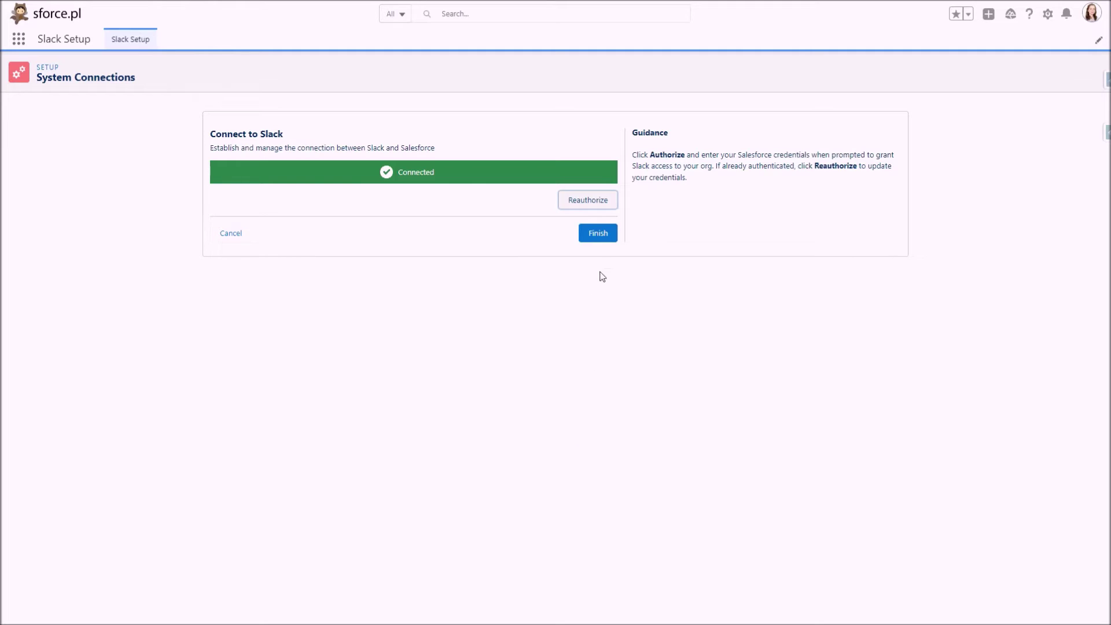
click(605, 240)
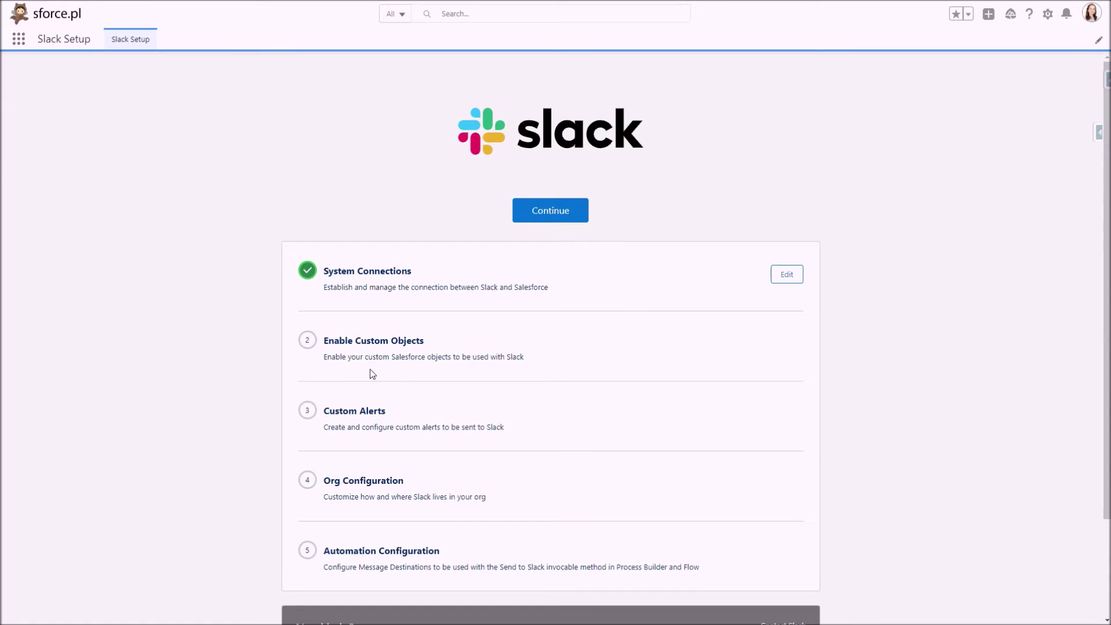
Complete the Enable Custom Objects stage of the Slack setup without adding any custom object.
scroll(370, 399, down, 2)
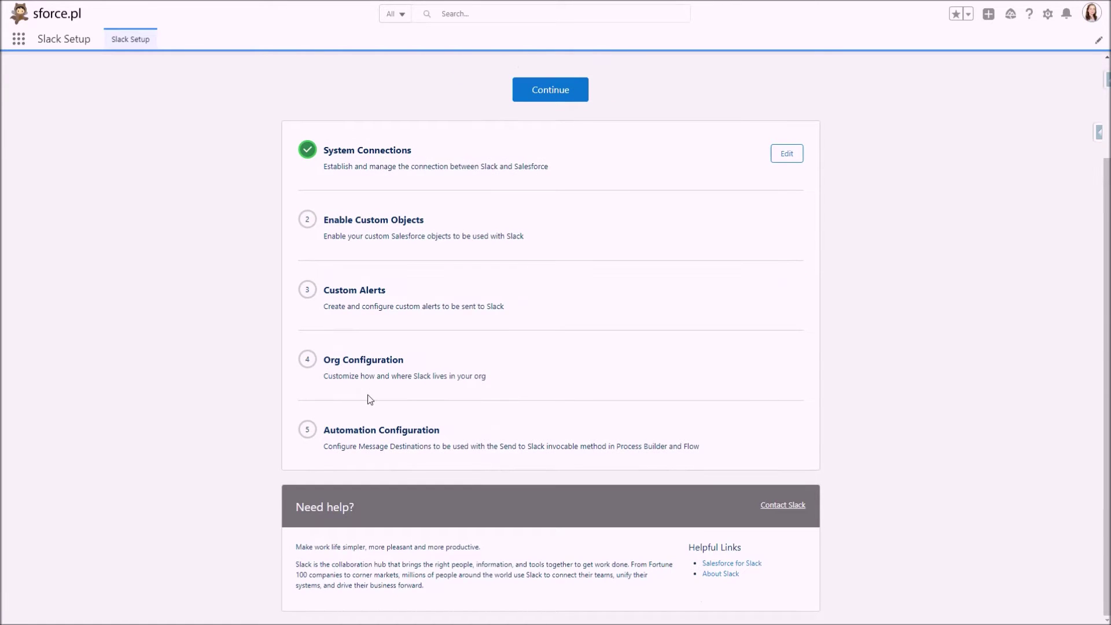
click(569, 101)
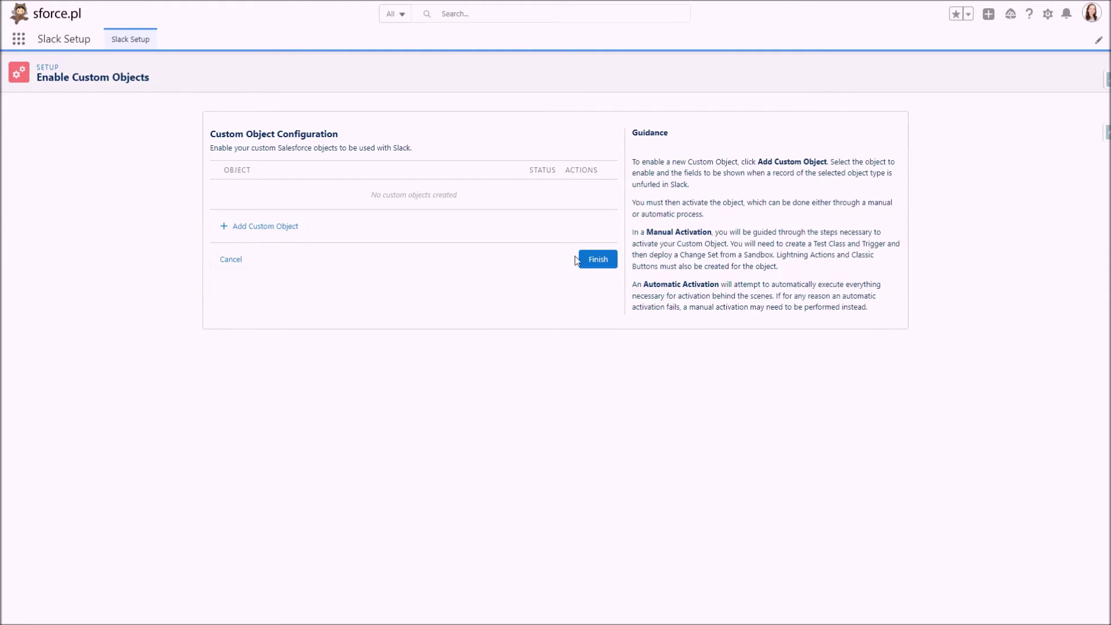
click(590, 259)
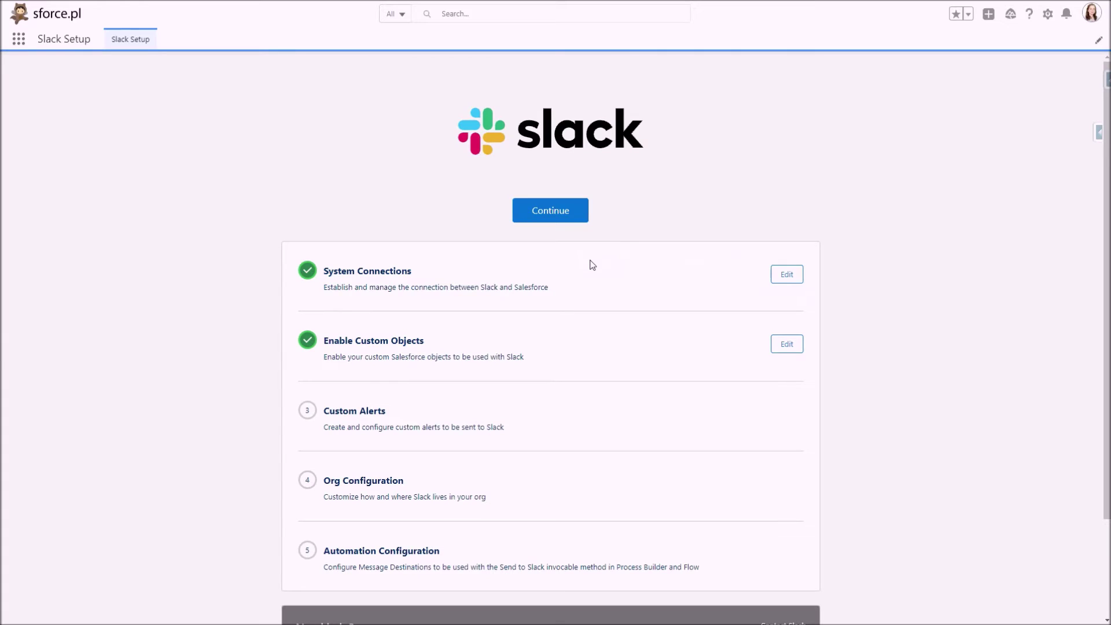
Complete the Custom Alerts and Org Configuration stages without creating any alert or adding Slack actions or components.
click(572, 214)
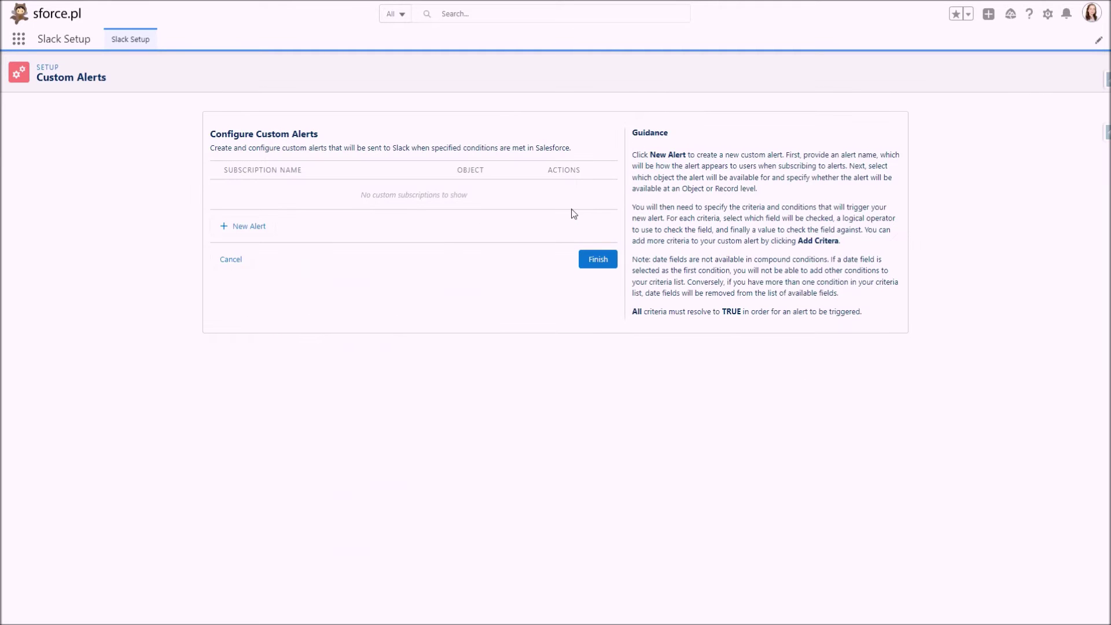
click(604, 262)
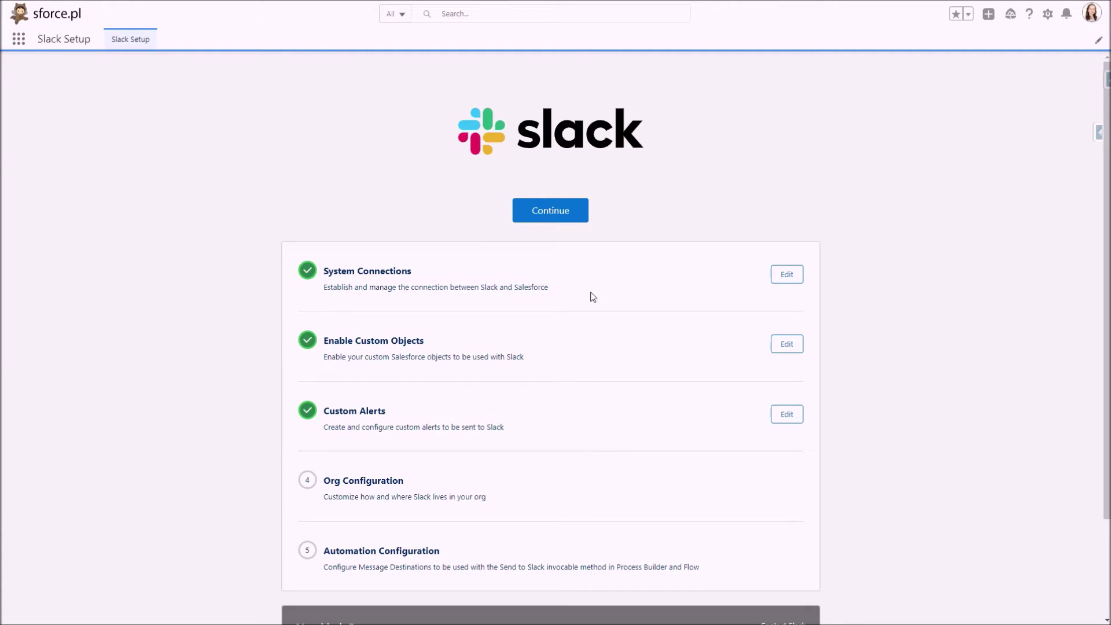
click(574, 217)
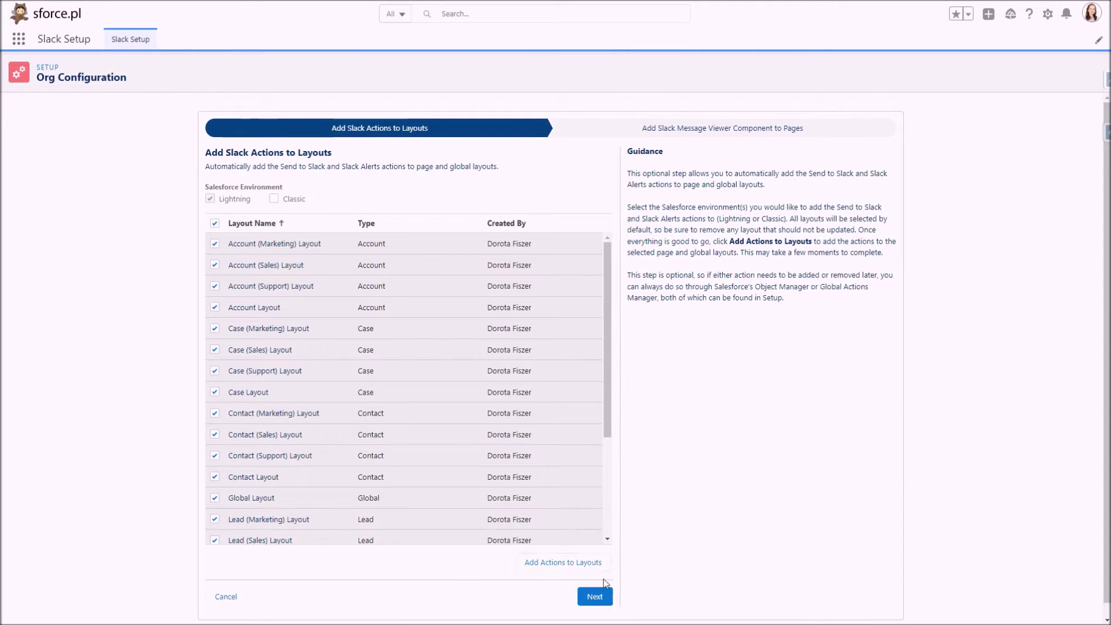
click(595, 597)
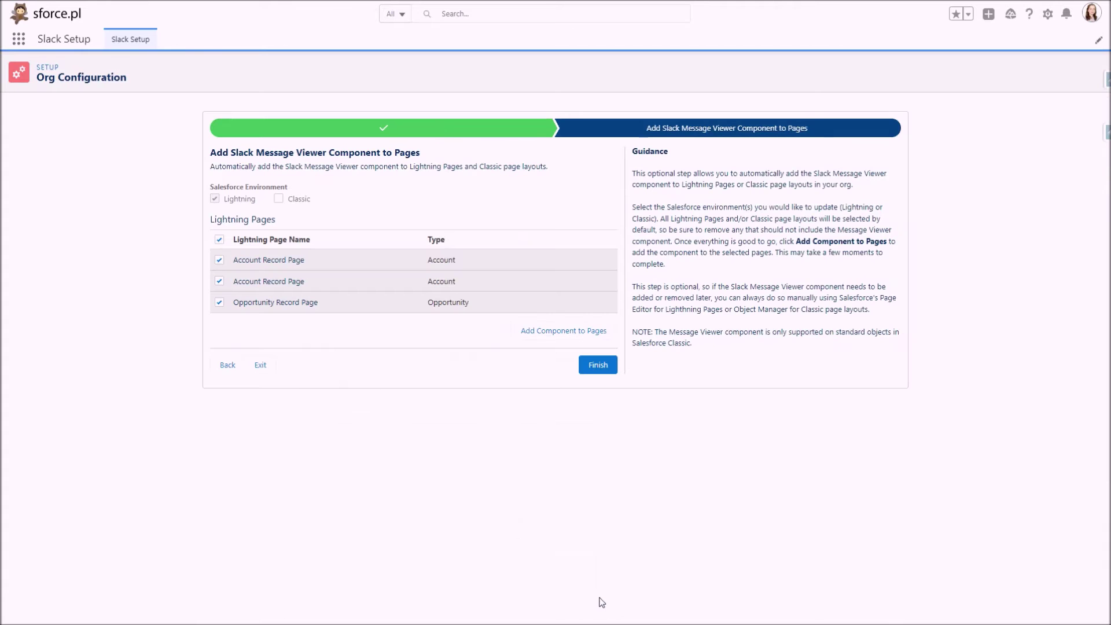
click(597, 365)
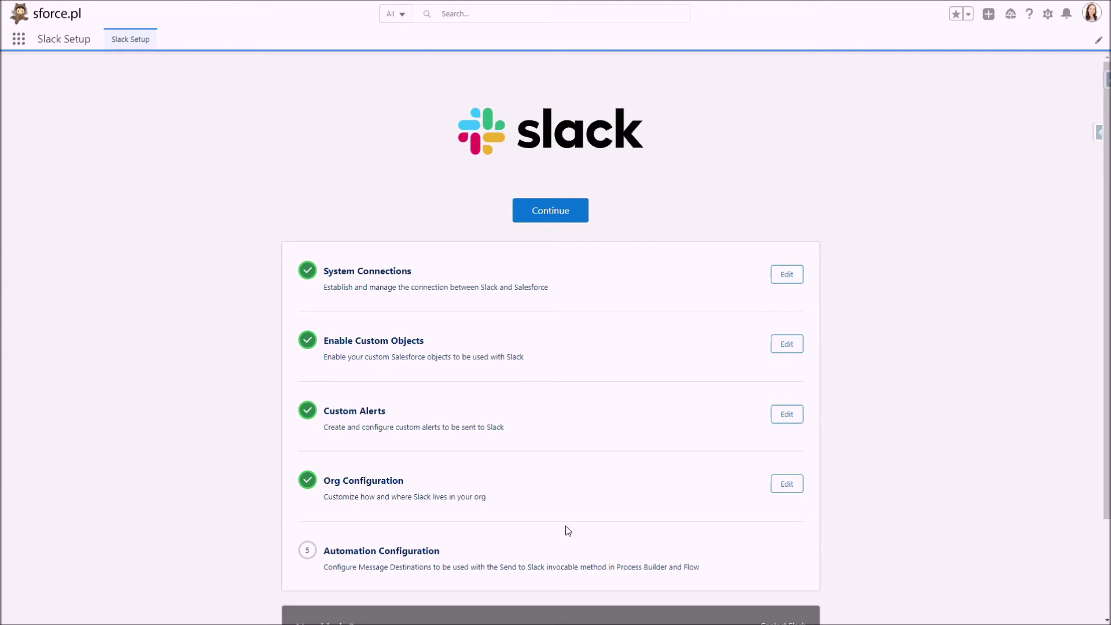
Start the Automation Configuration stage, sign in with Slack and allow Salesforce to access the Sforce workspace.
click(558, 209)
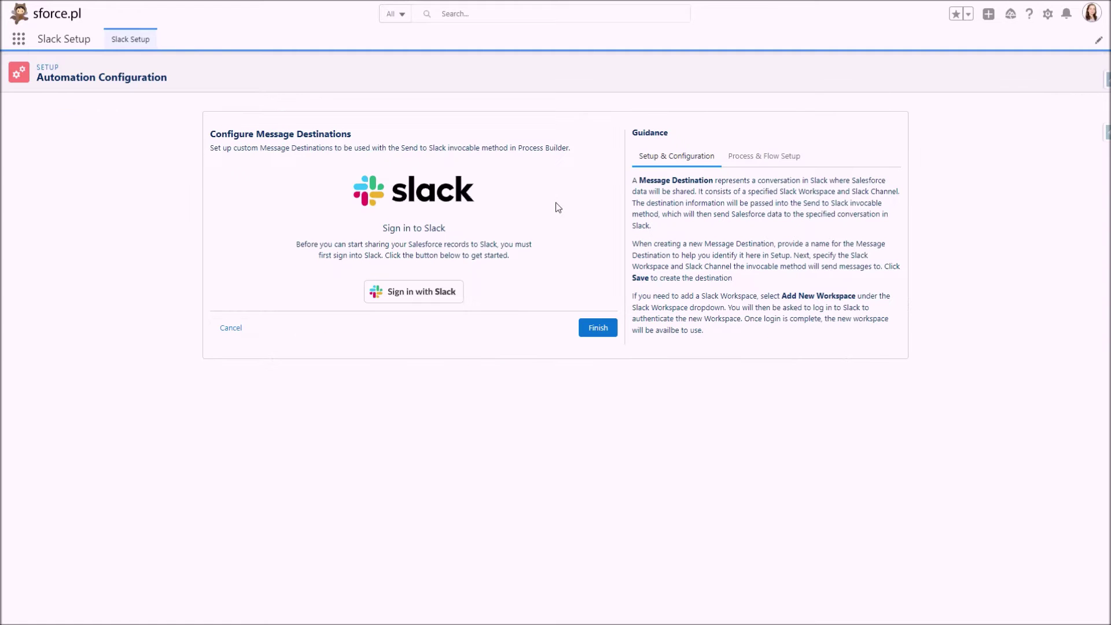
click(427, 291)
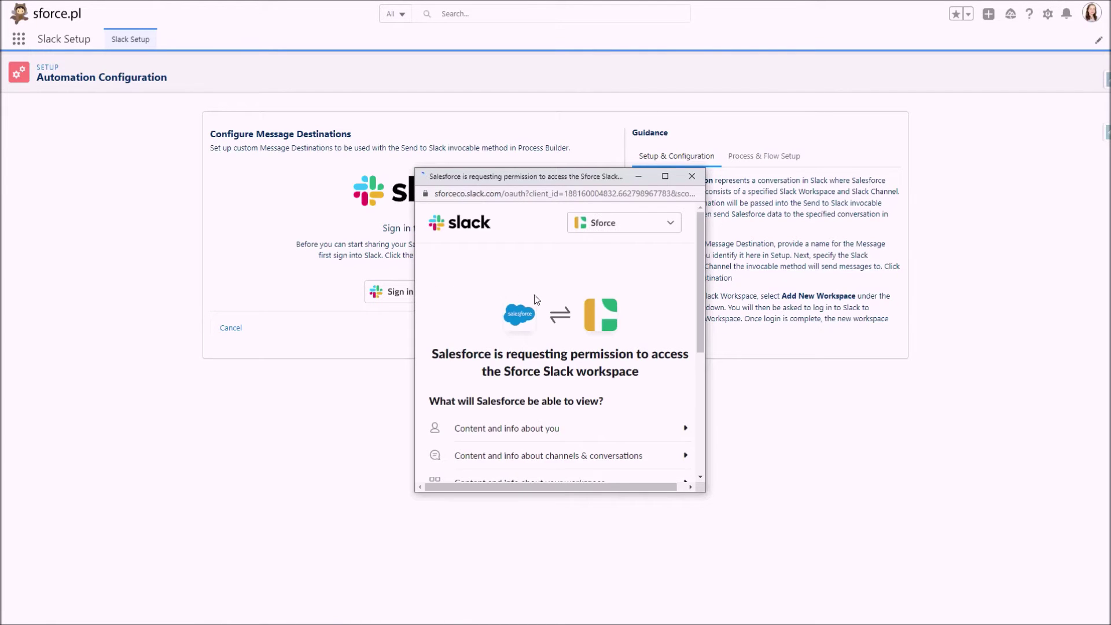
scroll(663, 298, down, 2)
scroll(663, 298, down, 2)
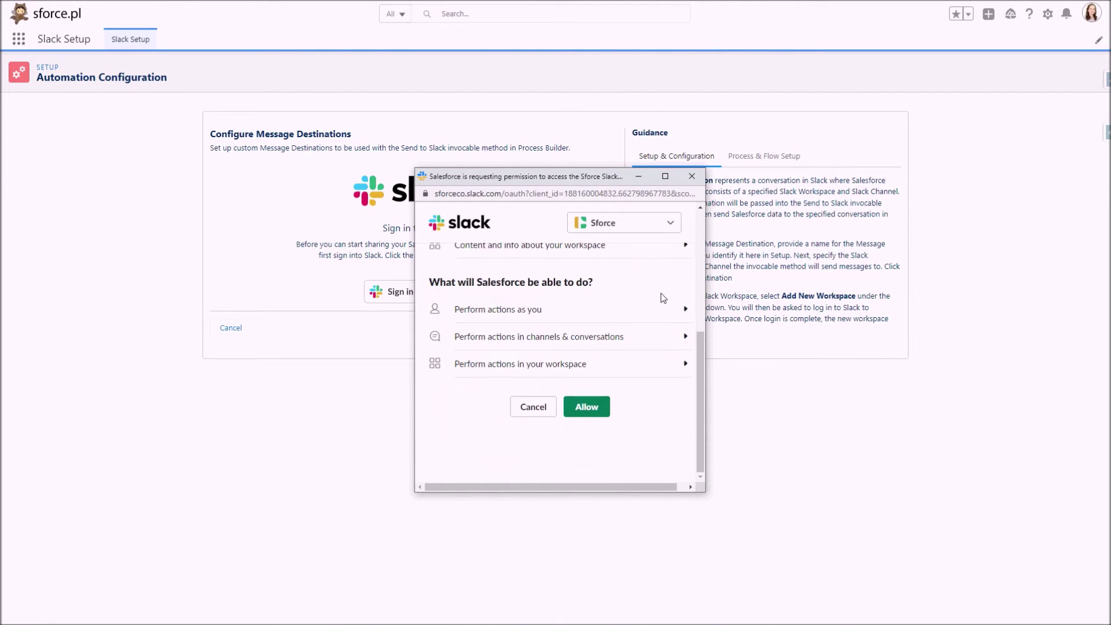
click(585, 406)
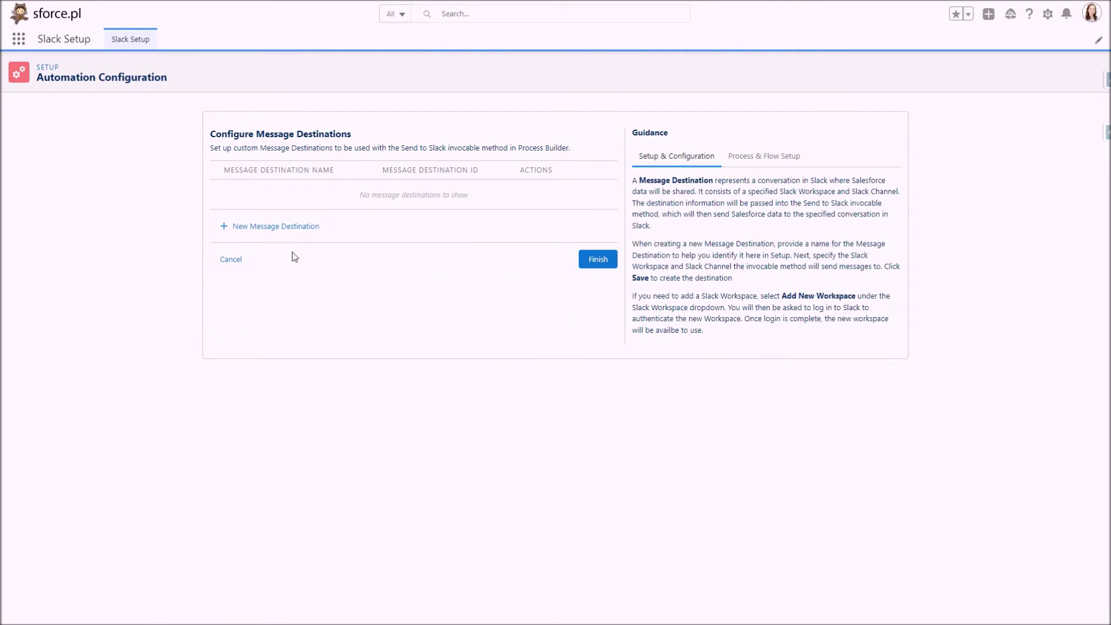
Create and save a message destination named Leady for the leady channel in the Sforce workspace.
click(298, 229)
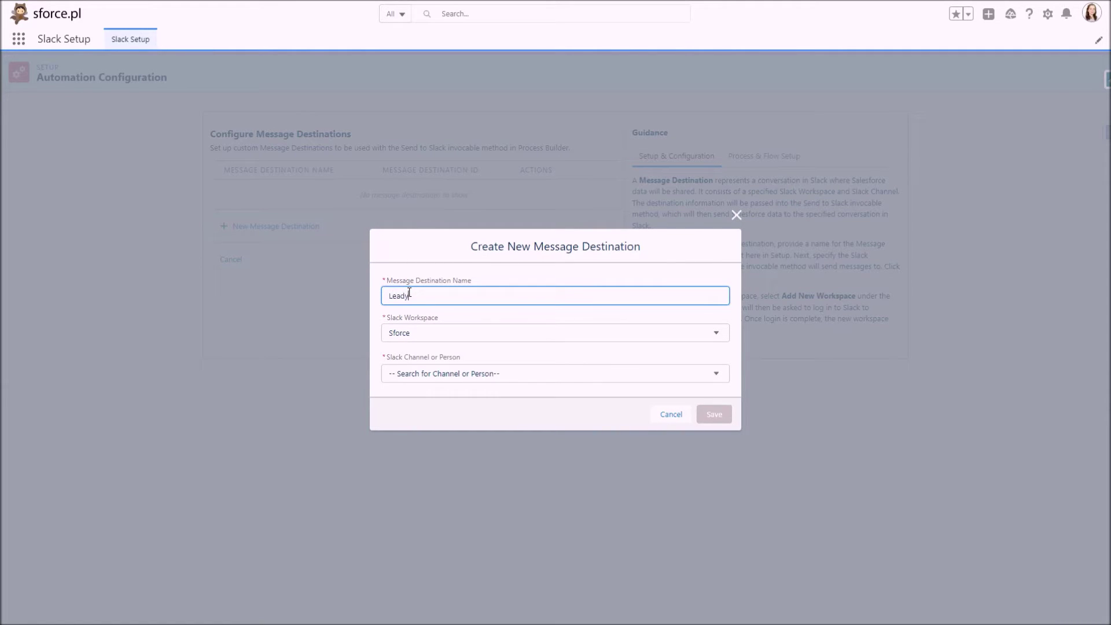
click(446, 375)
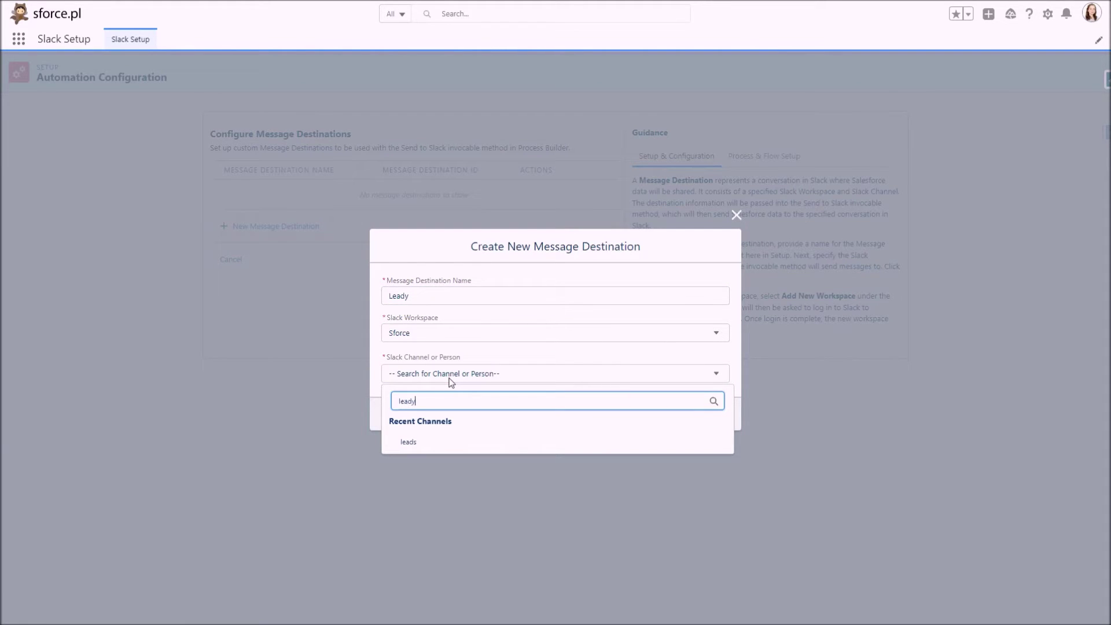
click(411, 421)
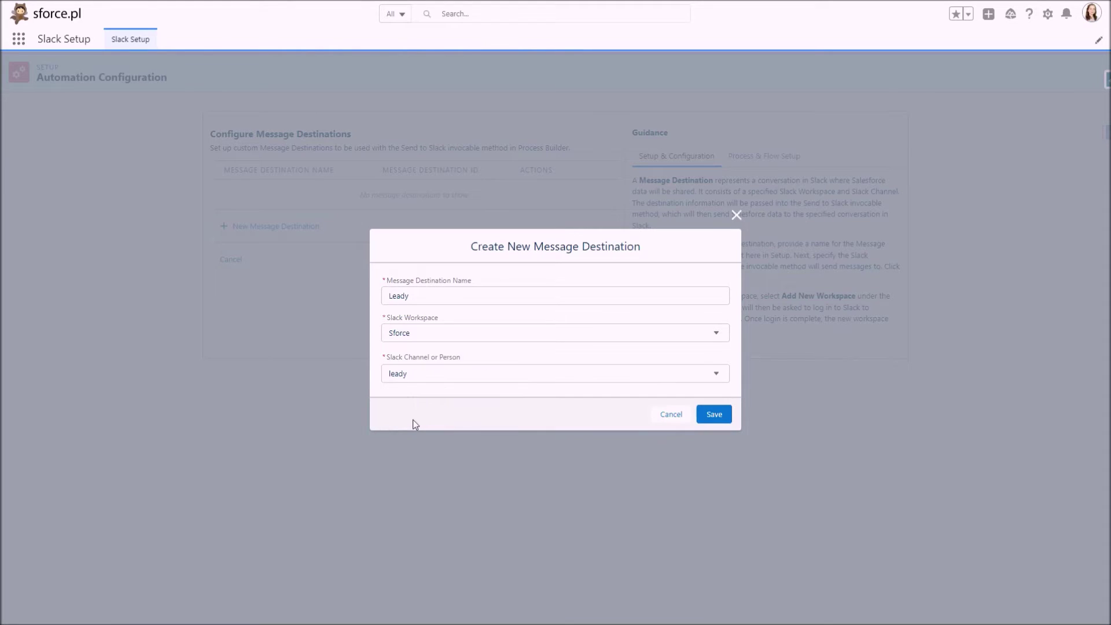
click(715, 413)
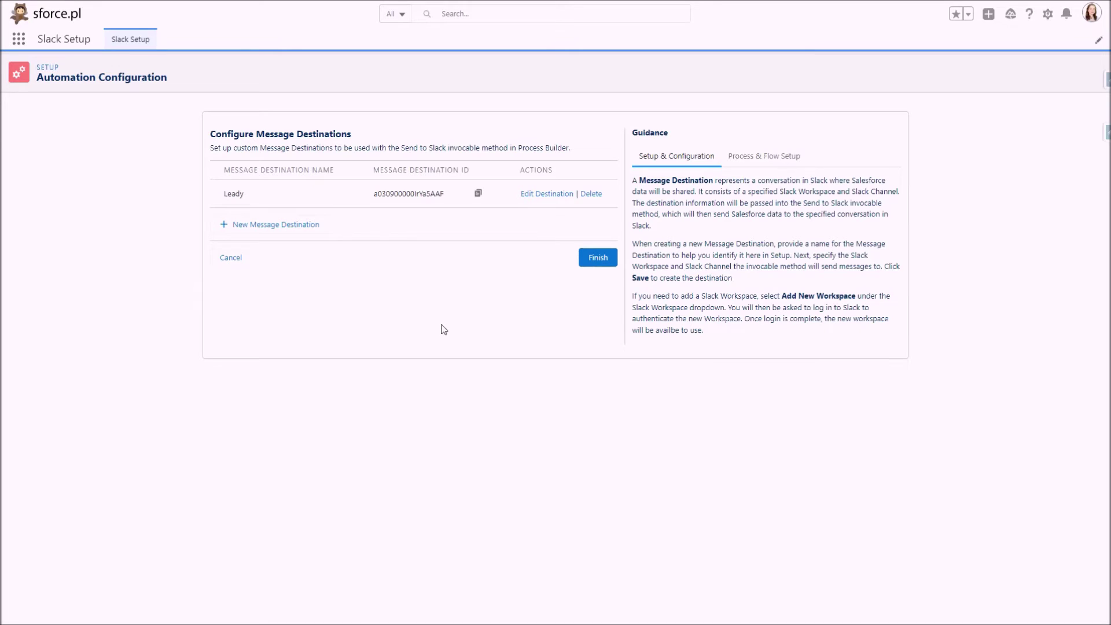
Open the first recently viewed lead in the Sales app, edit its record page in Lightning App Builder and dismiss the page analysis.
click(18, 39)
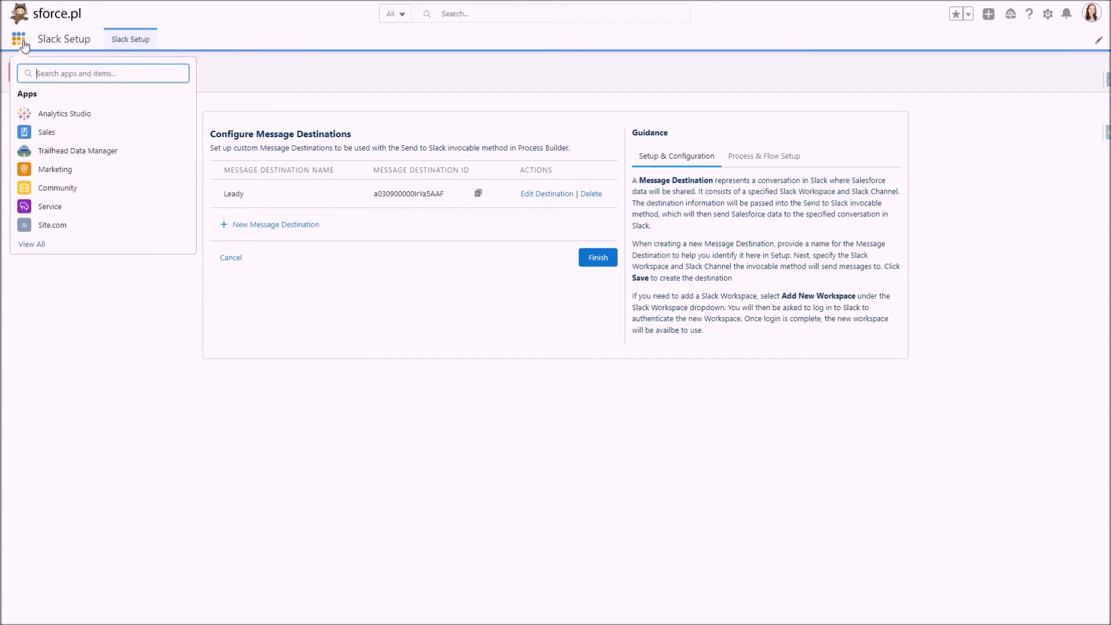
click(43, 133)
click(212, 44)
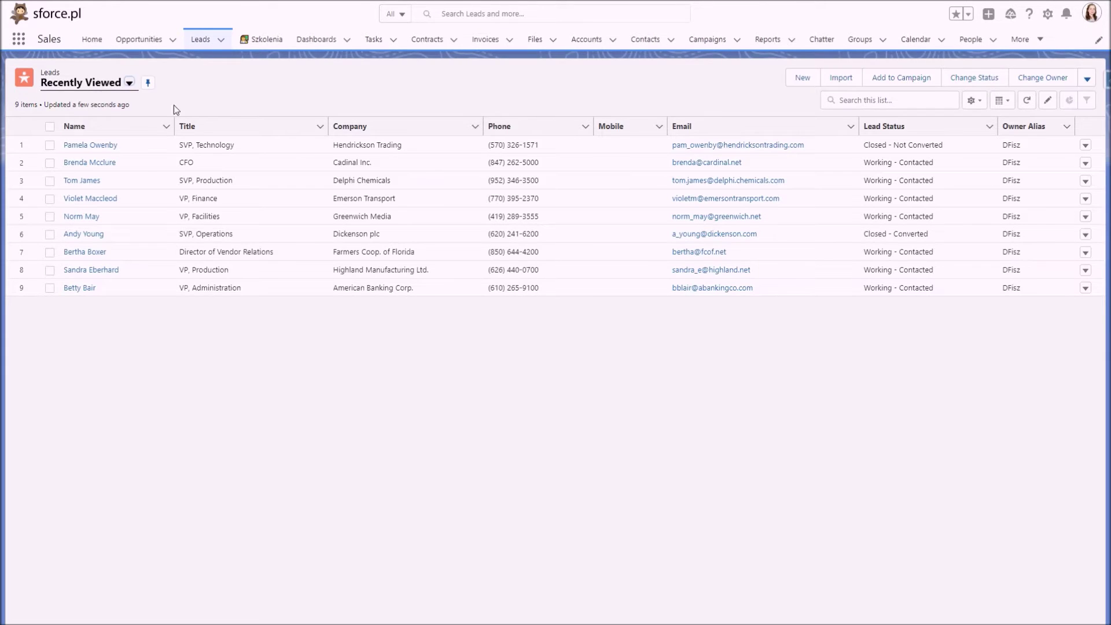
click(98, 145)
click(1048, 14)
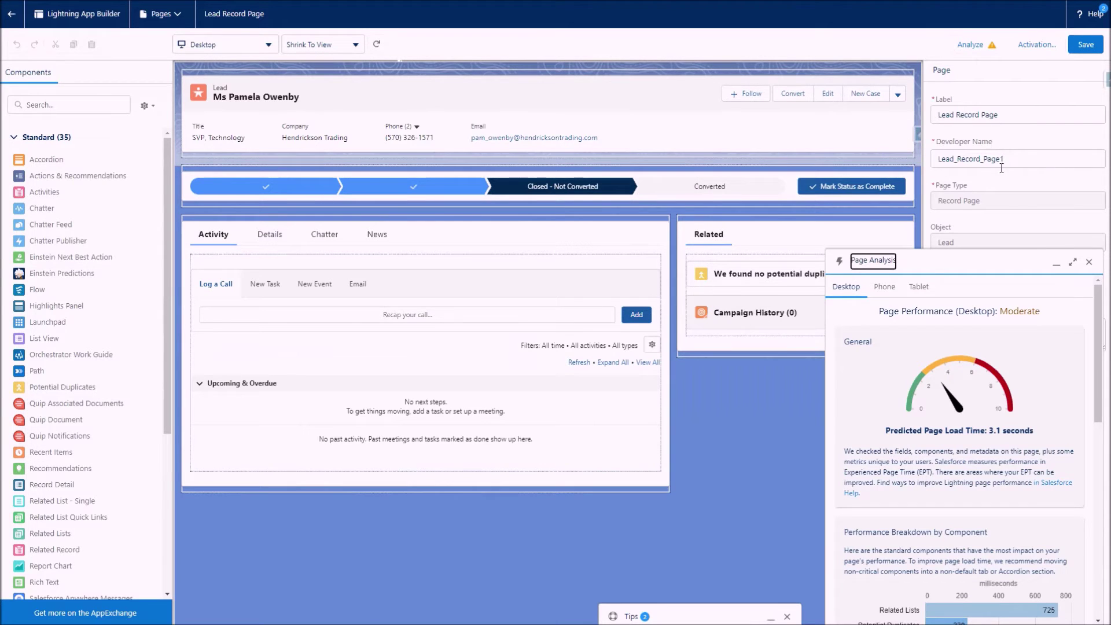
click(1088, 262)
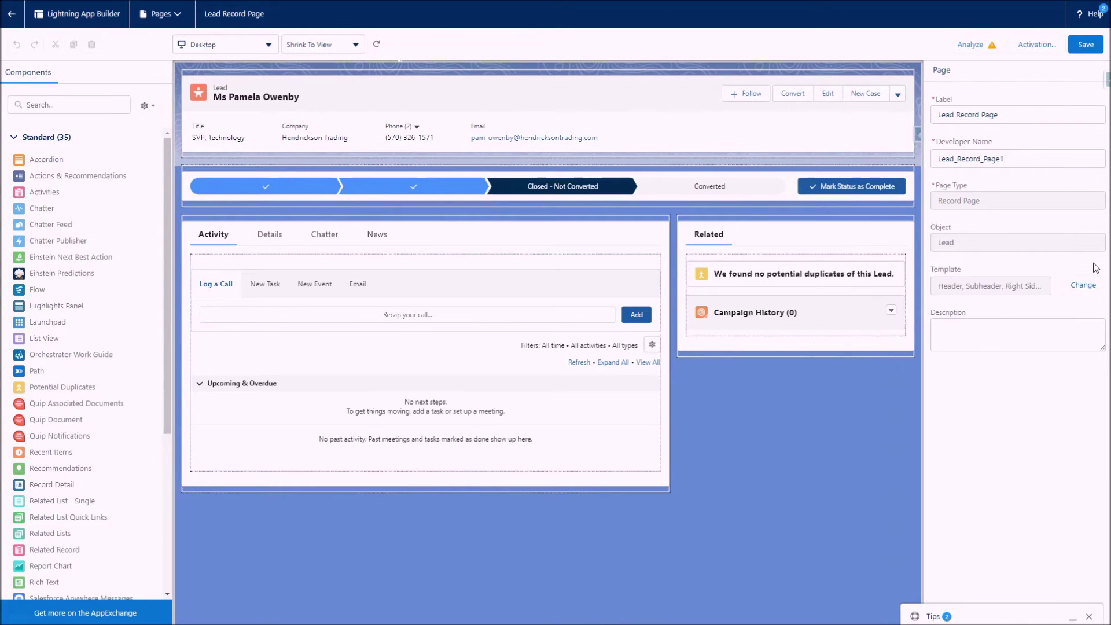
Find the Slack: Message Viewer component, add it below the Related section of the lead record page and save the page.
click(35, 108)
text(slack)
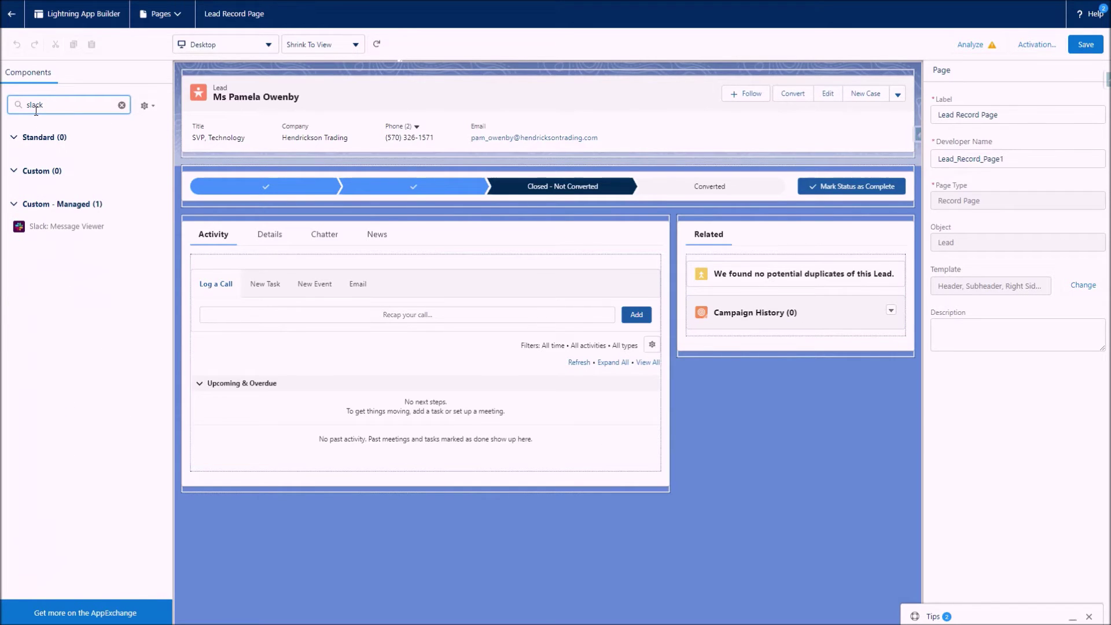
drag(58, 226, 800, 341)
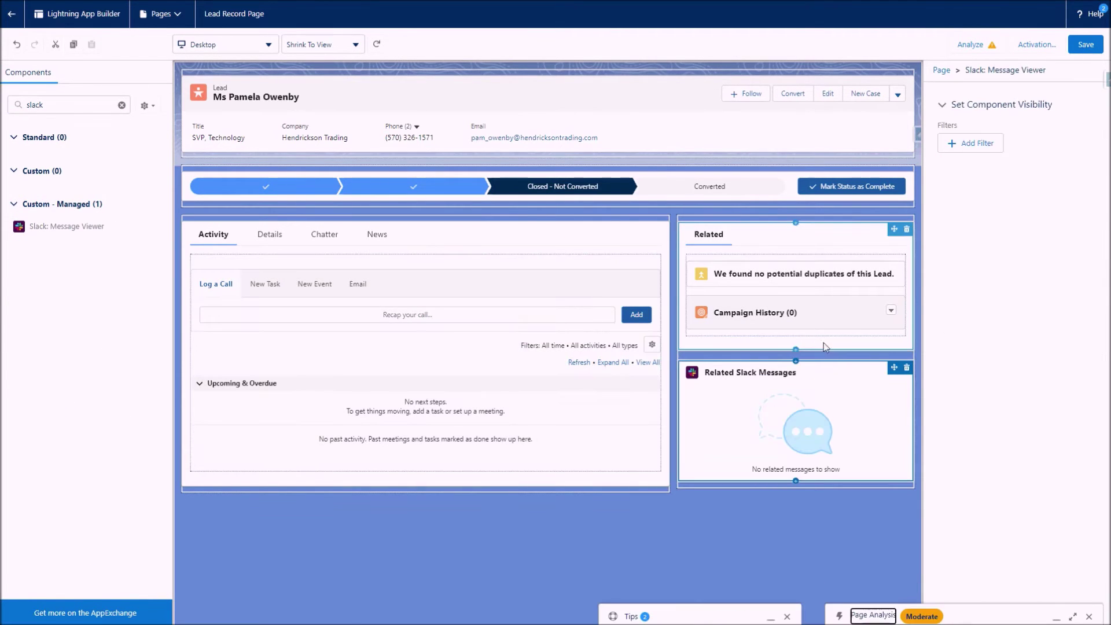
click(1089, 46)
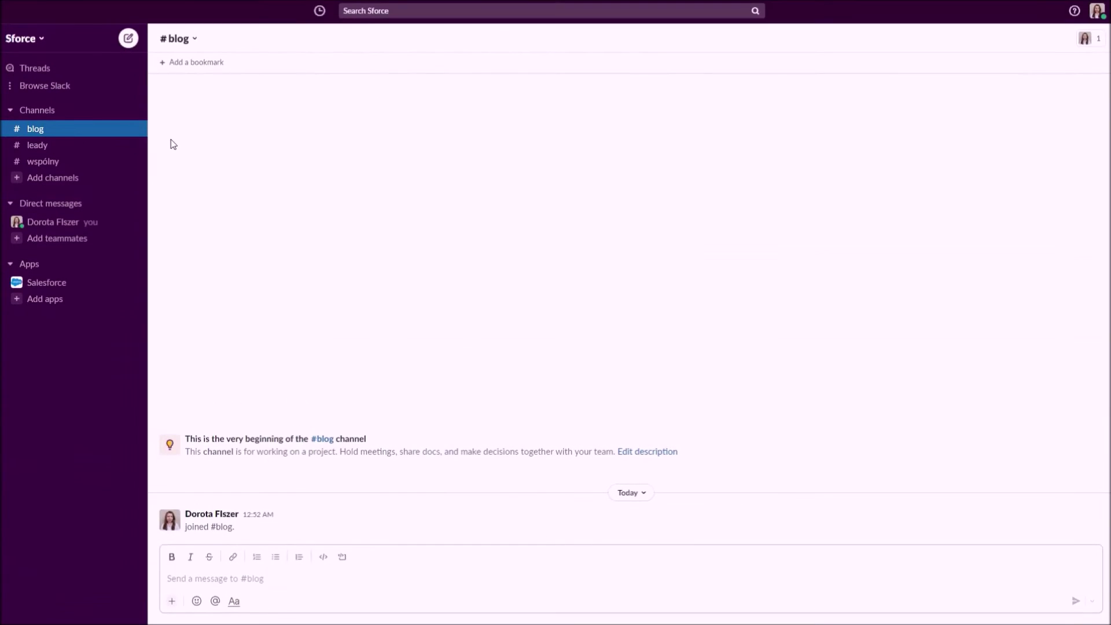
Switch to Slack and use its Salesforce app to add a bulk alert for lead records to the leady channel.
click(44, 283)
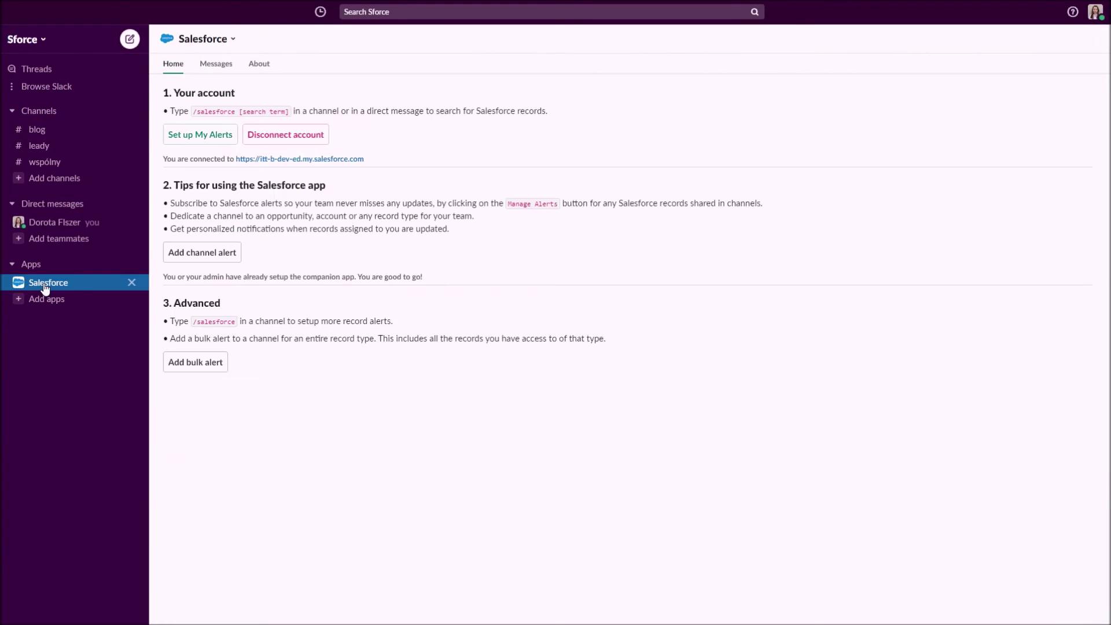
click(193, 366)
click(482, 316)
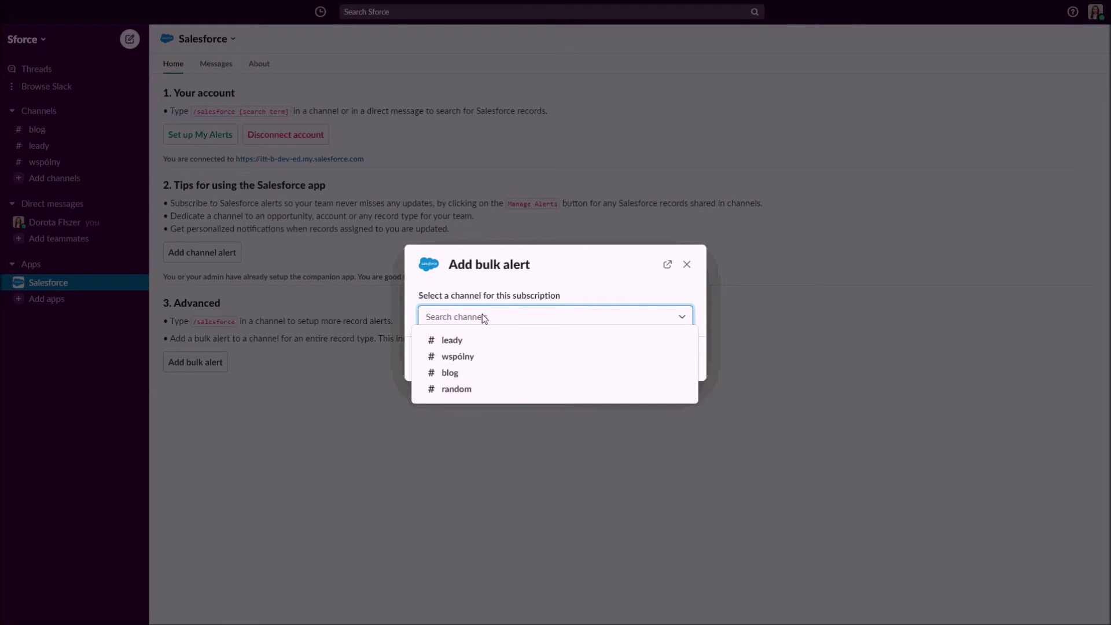
click(480, 345)
click(682, 363)
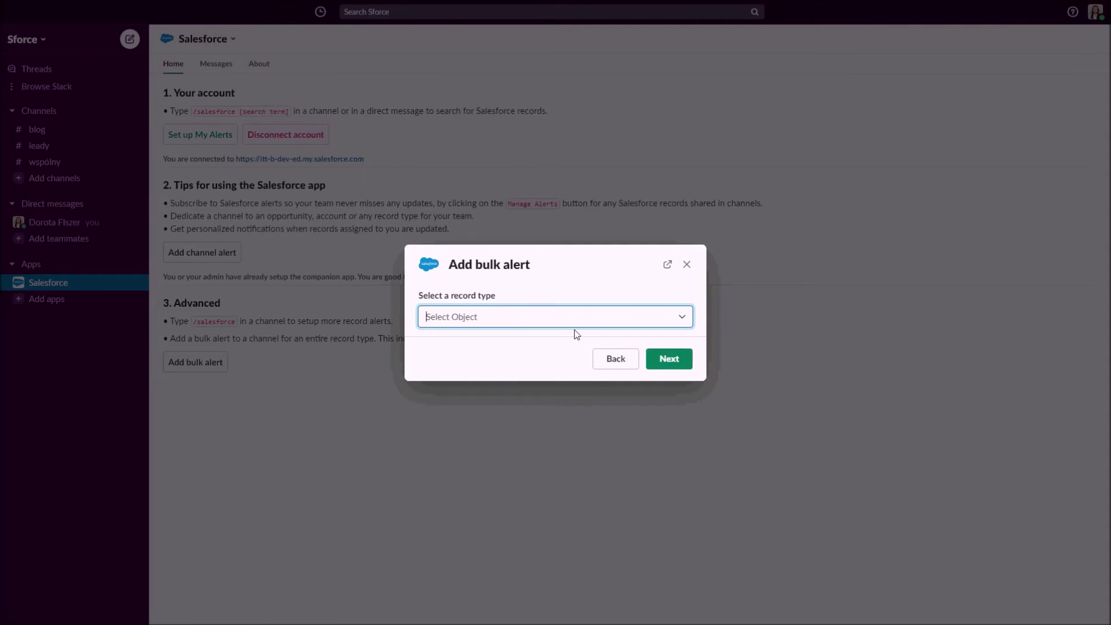
click(573, 323)
click(536, 374)
click(686, 366)
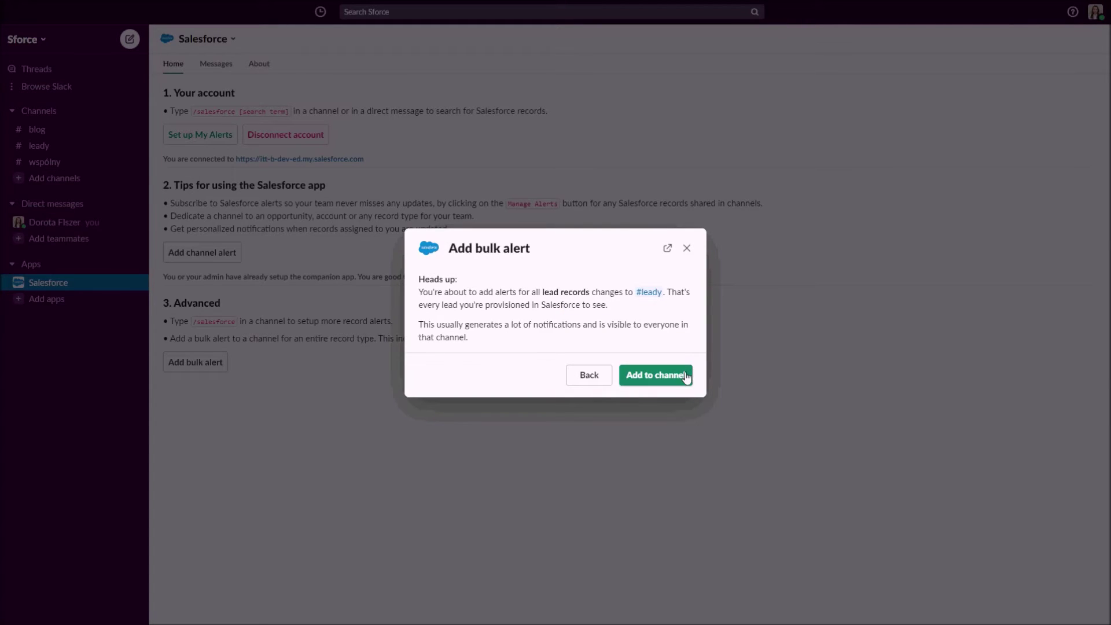
click(685, 377)
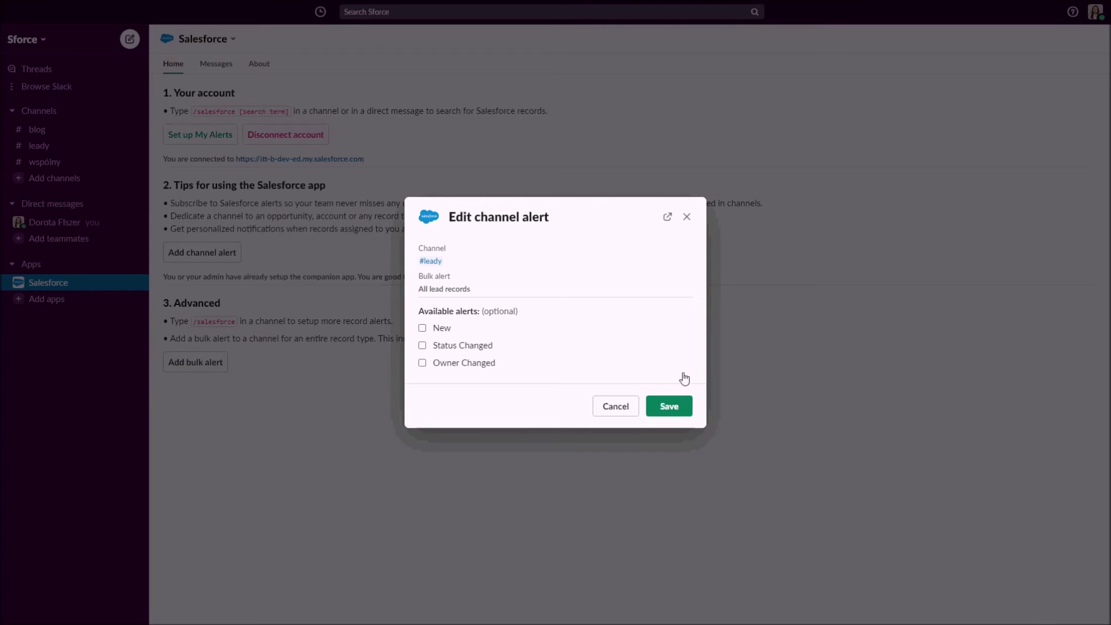
Enable the New, Status Changed and Owner Changed alerts for all lead records, save them and close the channel alerts summary.
click(423, 328)
click(423, 346)
click(423, 363)
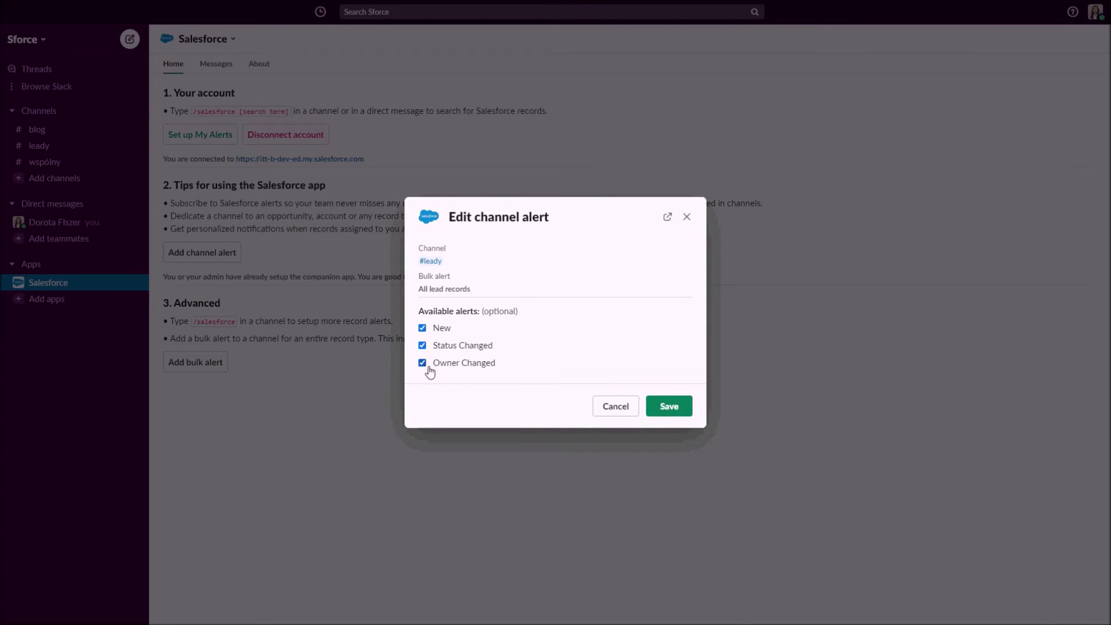
click(670, 406)
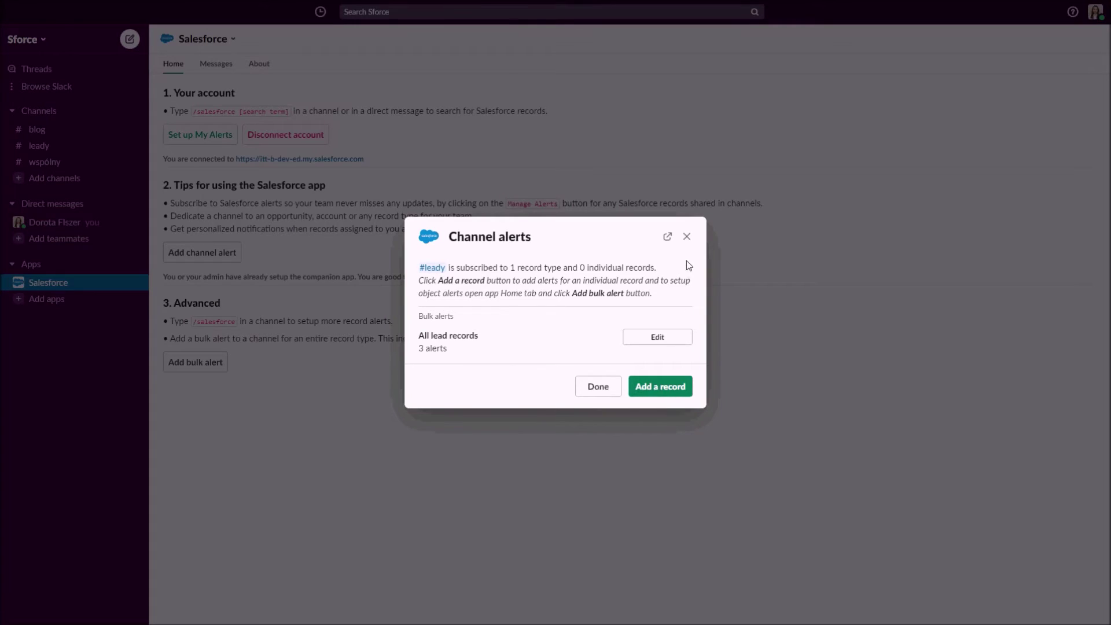
click(686, 236)
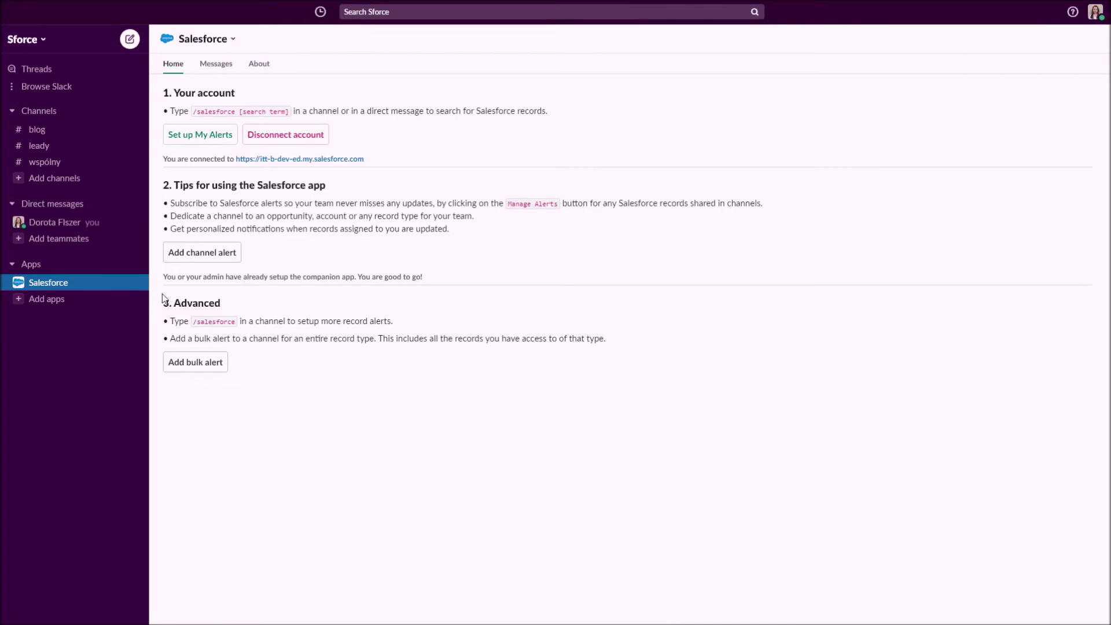
Run the /salesforce command in the leady channel to list its configured alerts.
click(40, 147)
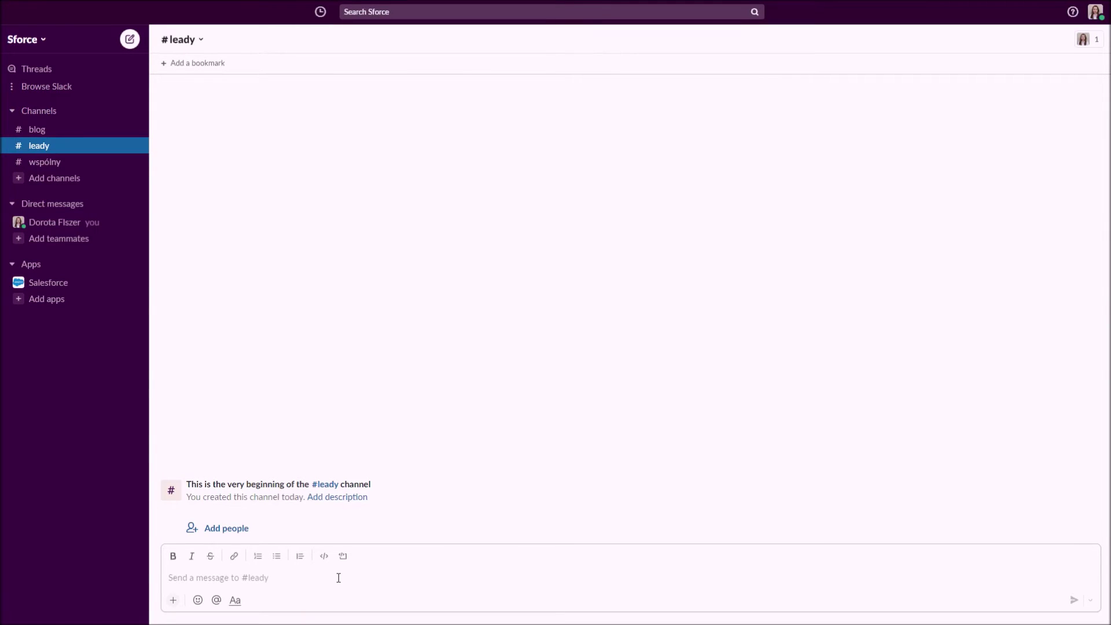
key(slash)
text(salesforce)
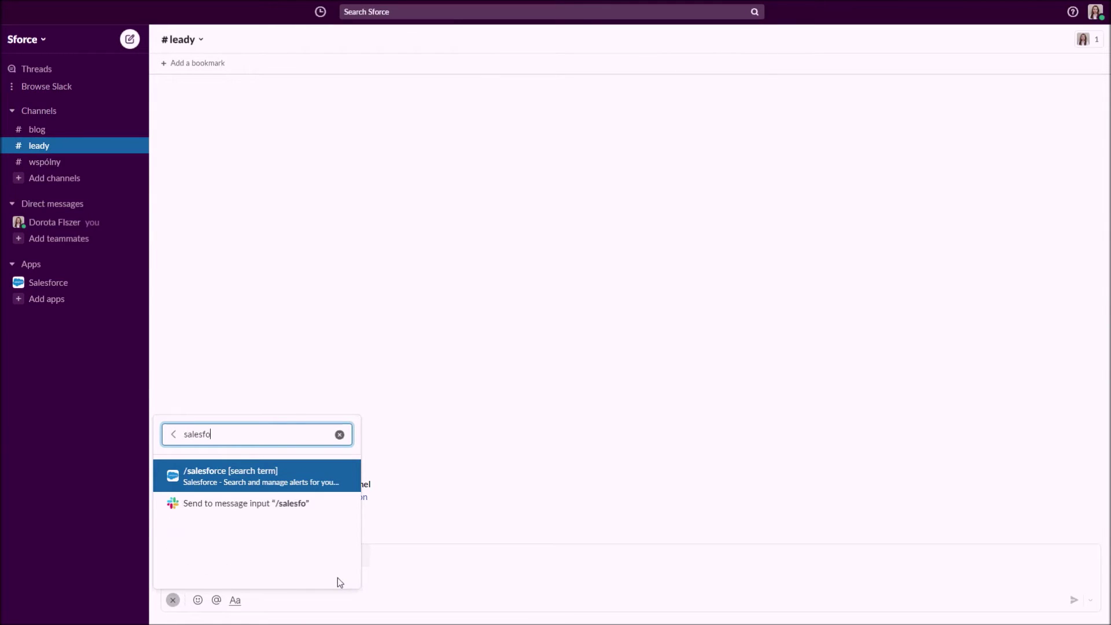
key(Return)
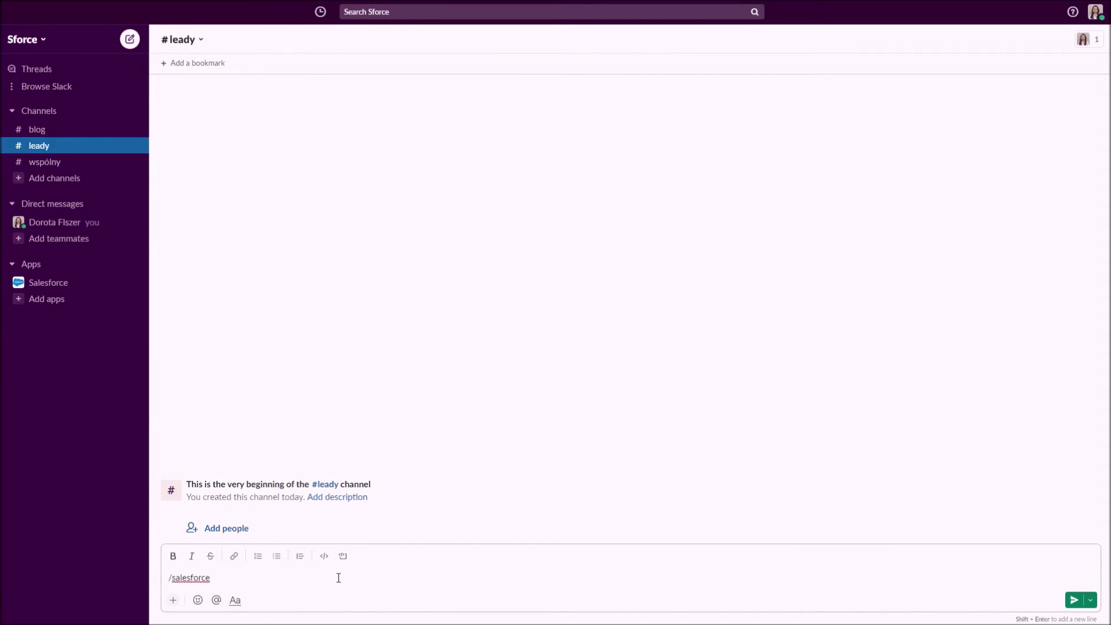
key(Return)
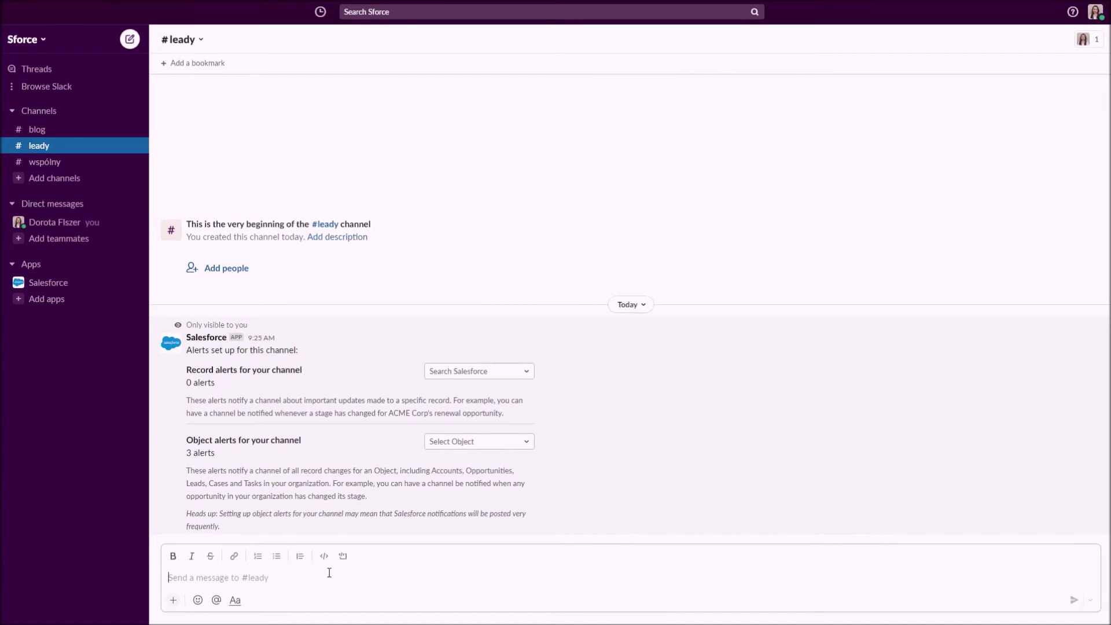
Review the leady channel's object alert settings for lead records and close them without changes.
click(451, 441)
click(472, 495)
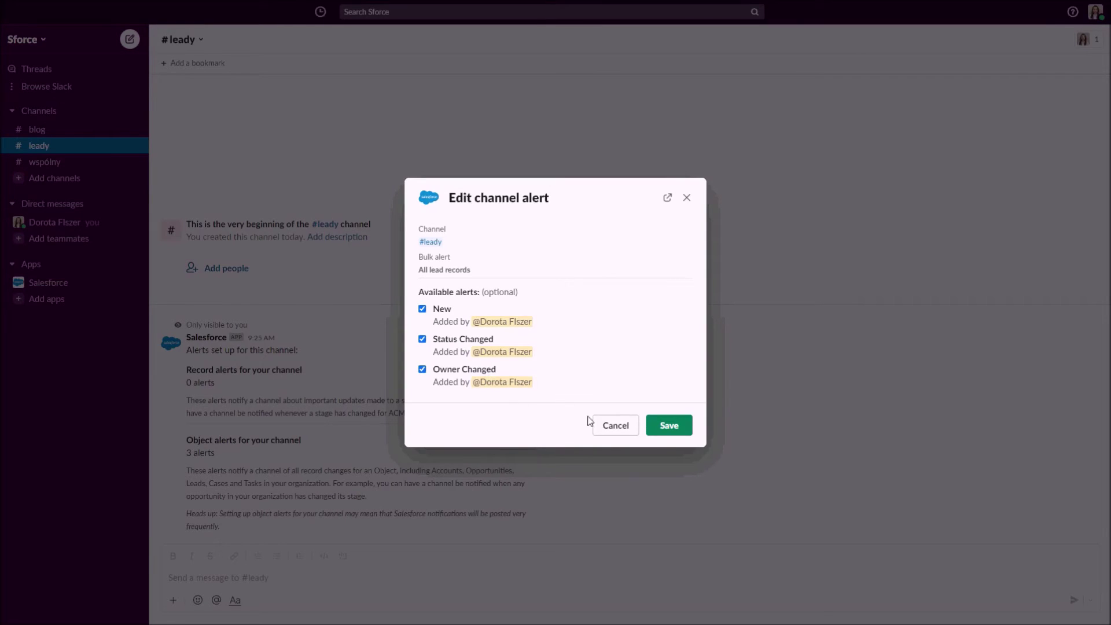
click(601, 427)
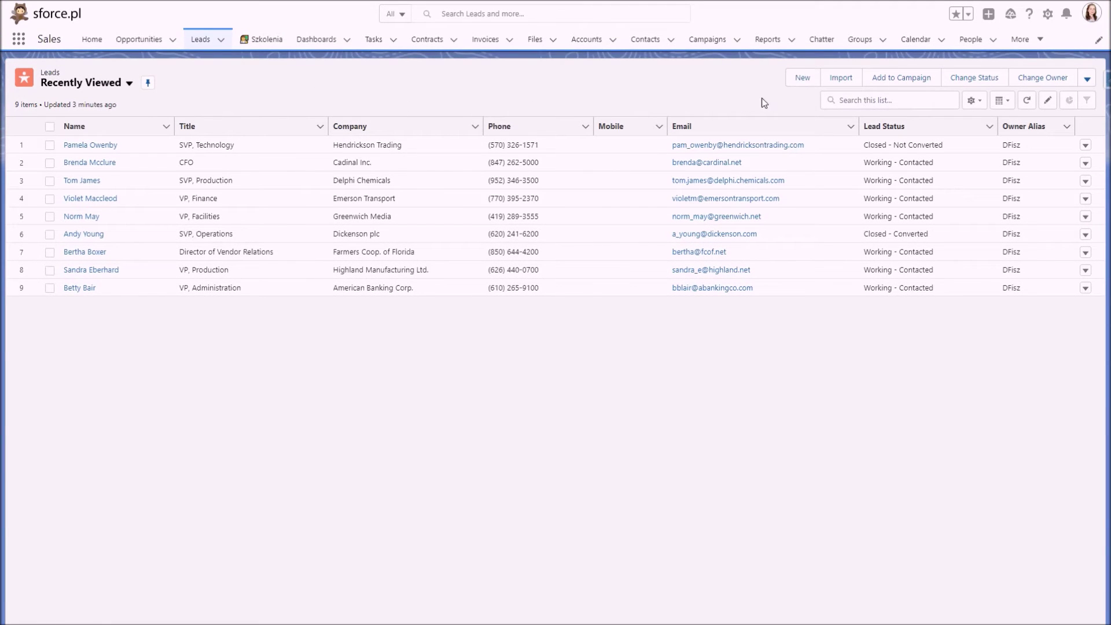
Create and save a new lead with a first name, last name and the company Centrum akwarystyczne "Złota Rybka".
click(802, 78)
click(391, 196)
text(Jan)
click(387, 226)
text(Kowals)
click(389, 266)
text(Centrum akwarystyczne "Złota Rybka)
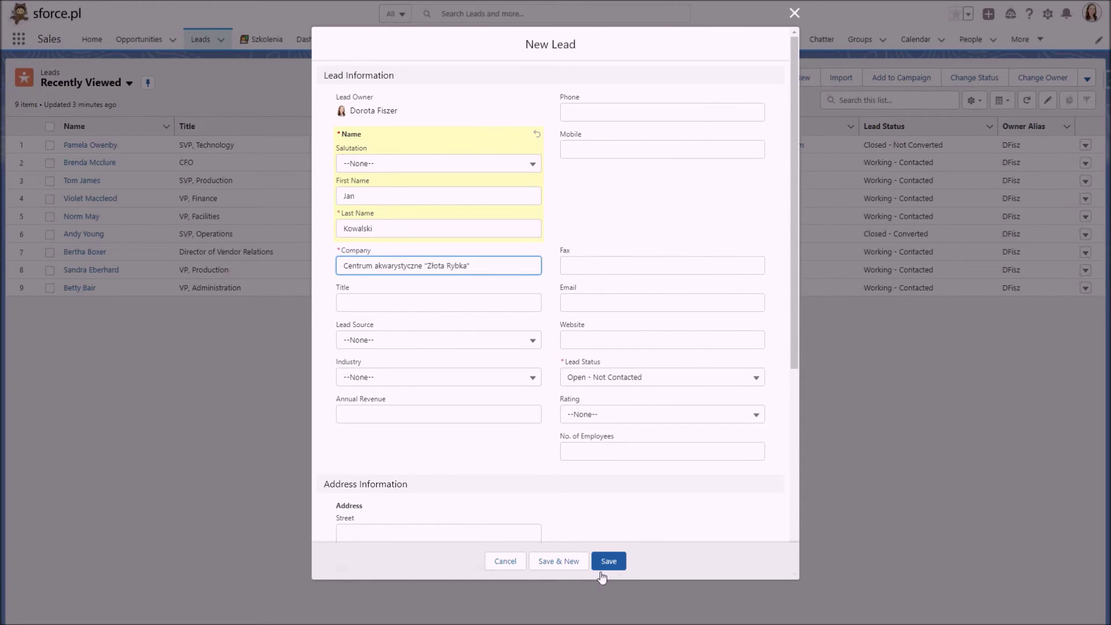
click(622, 564)
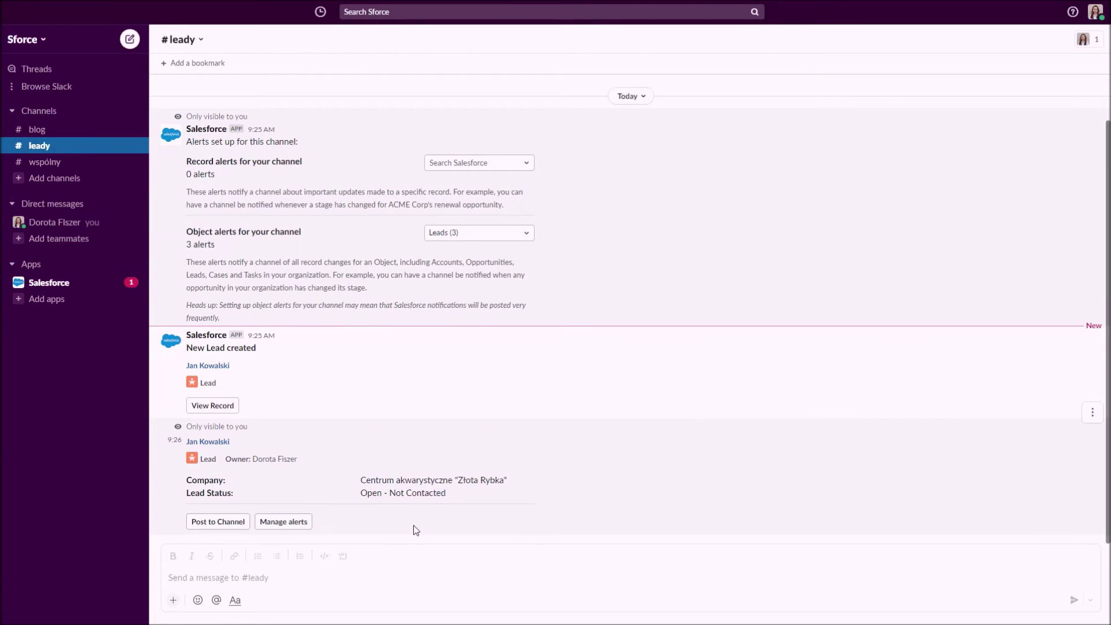
Switch to Slack and post in leady: Rozmawiałam z centrum akwarystycznym "Złota Rybka" na ostatnich targach. Okazuje się, że są szczególnie zainteresowani filtrami do dużych akwariów.
click(439, 581)
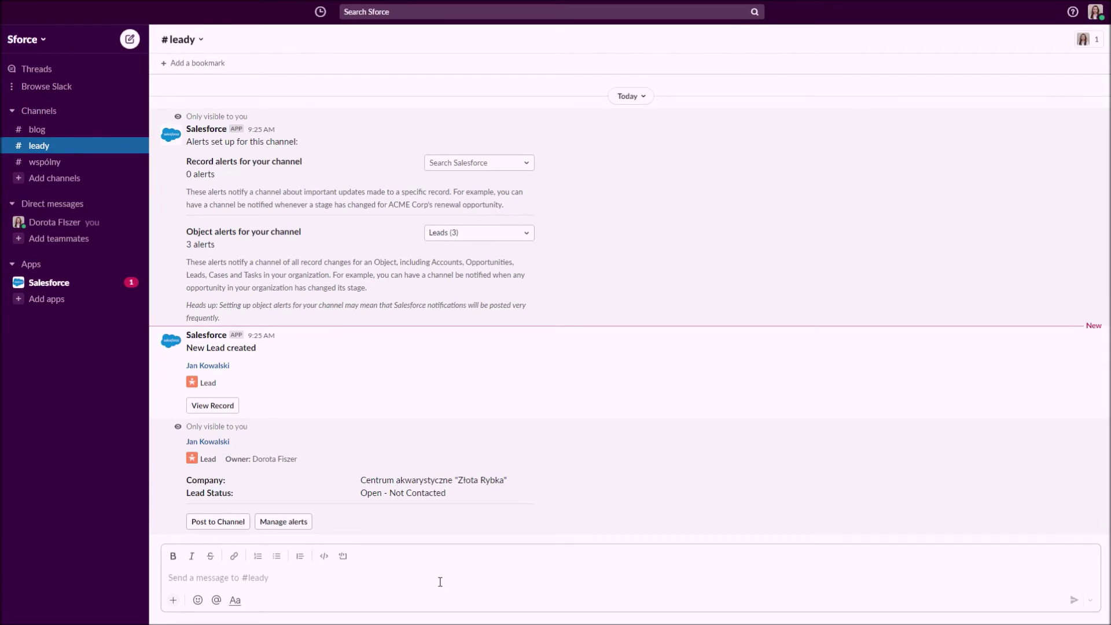
text(Rozmawiałam z centrum akwarystycznym "Złota Rybka" na ostatnich targach)
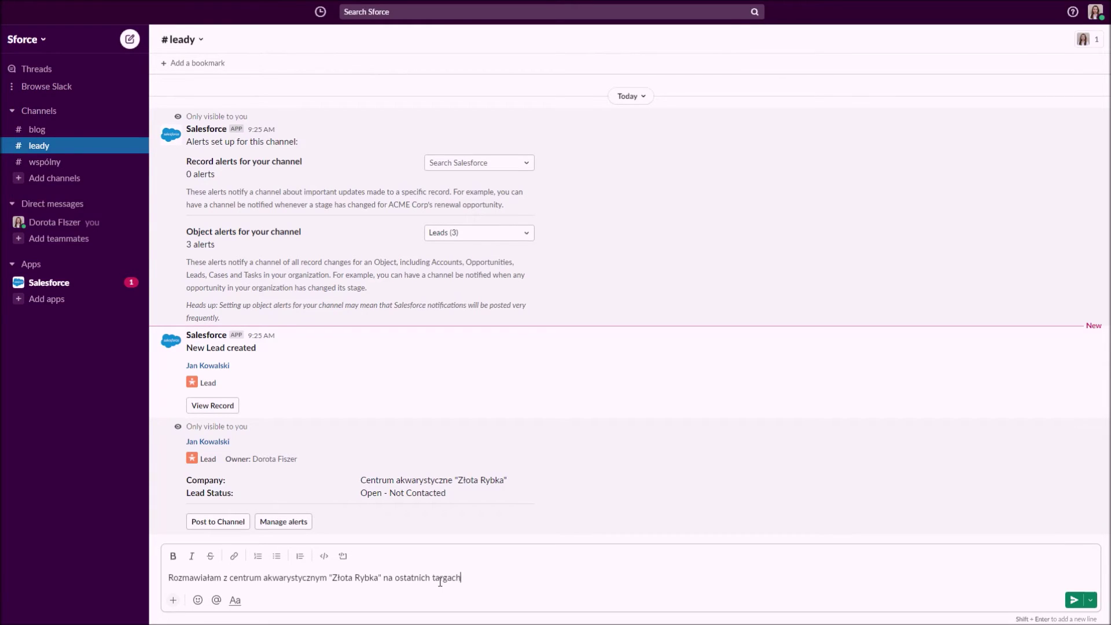
text(. Okazuje się, że są szczególnie zainteresowani filtrami do dużych akwariów.)
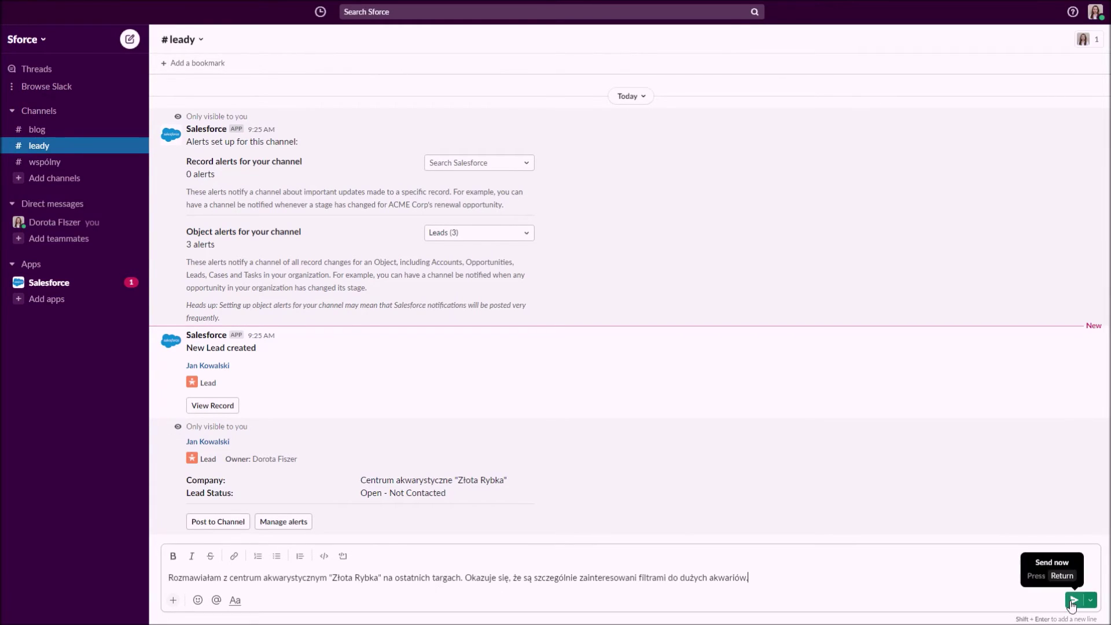
click(1072, 600)
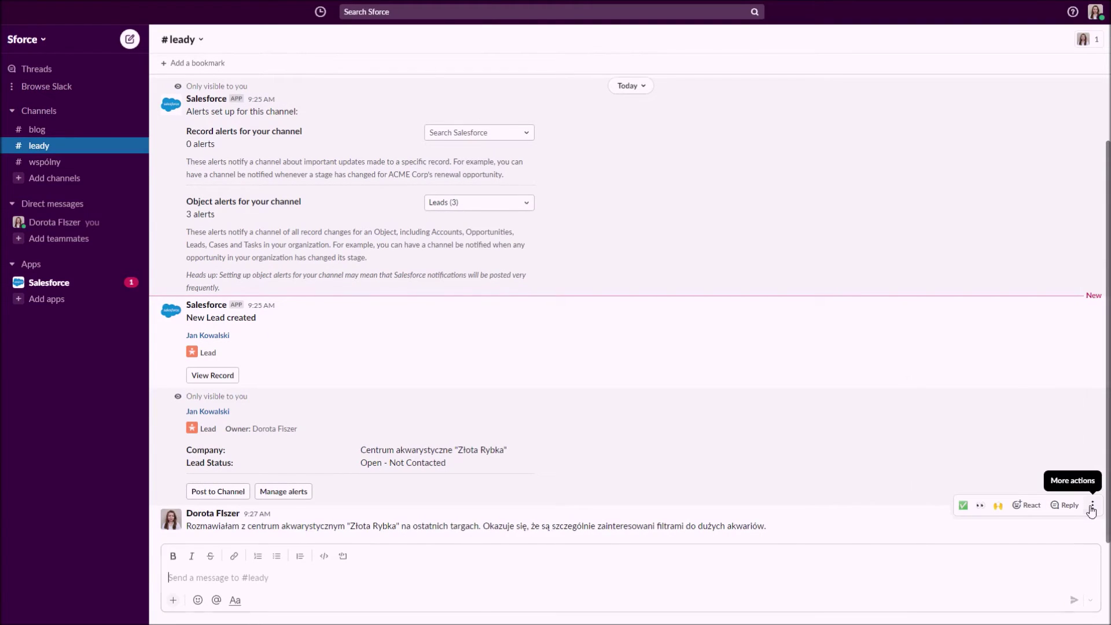
Add the posted leady message to Salesforce, linking it to the newly created lead's record.
click(1091, 507)
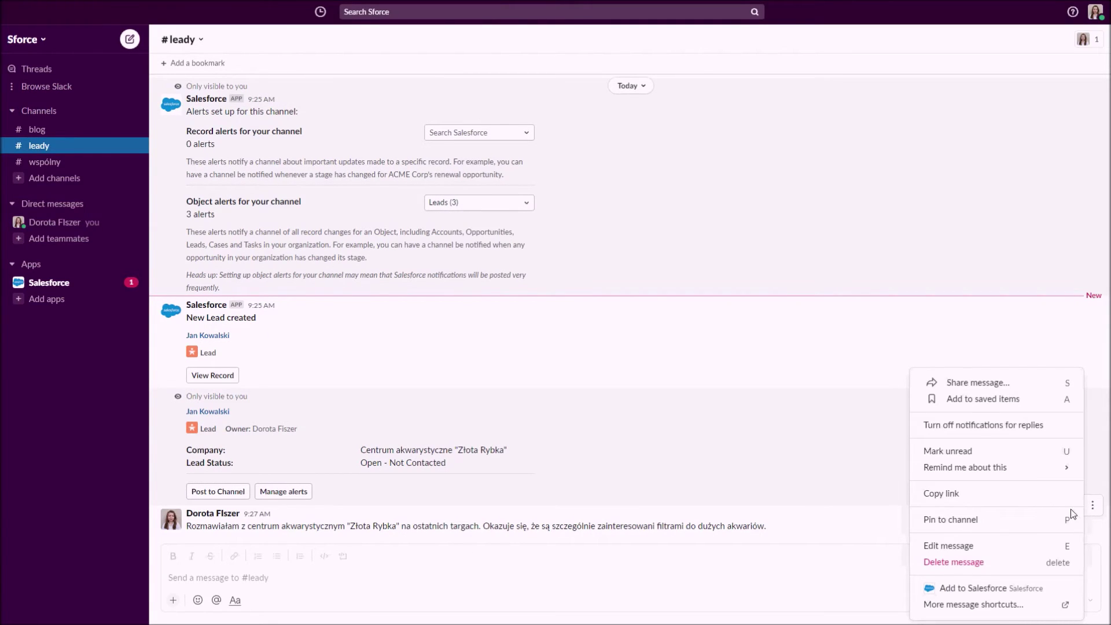
click(960, 587)
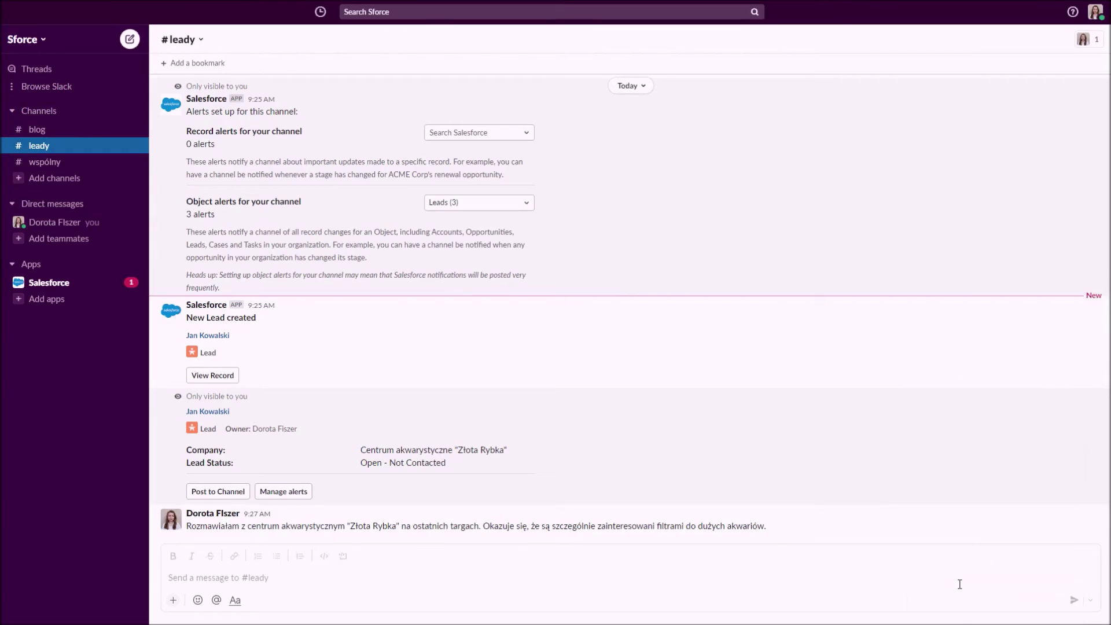
click(626, 315)
text(Jan Kowalski)
click(558, 382)
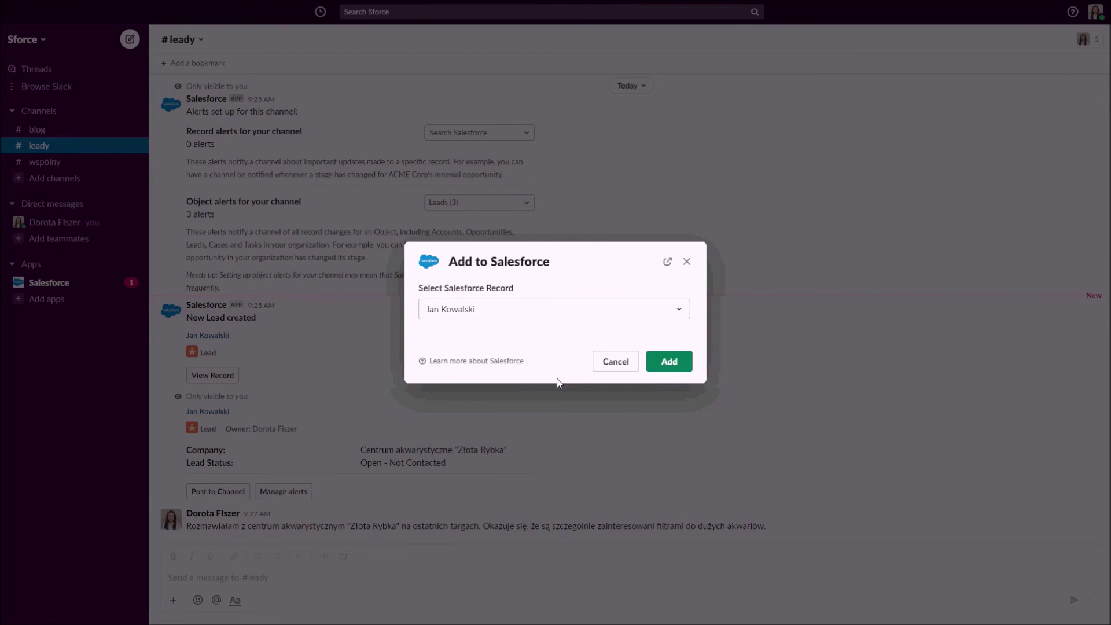
click(666, 362)
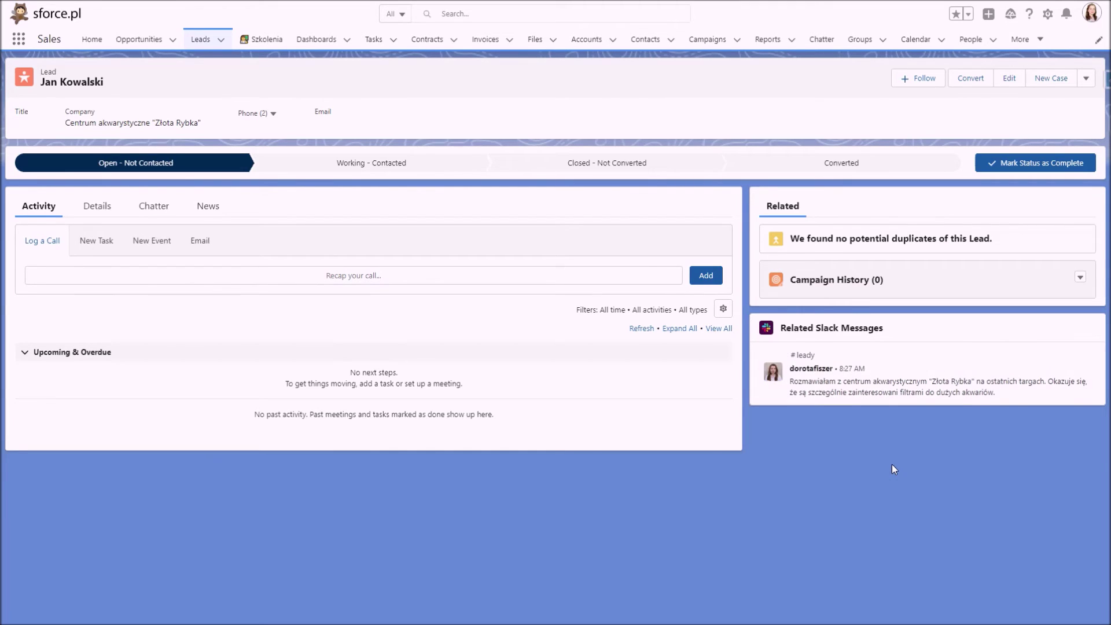
Set the lead's status to Working - Contacted in Salesforce and react to its Slack status alert with the crossed_fingers emoji.
click(342, 161)
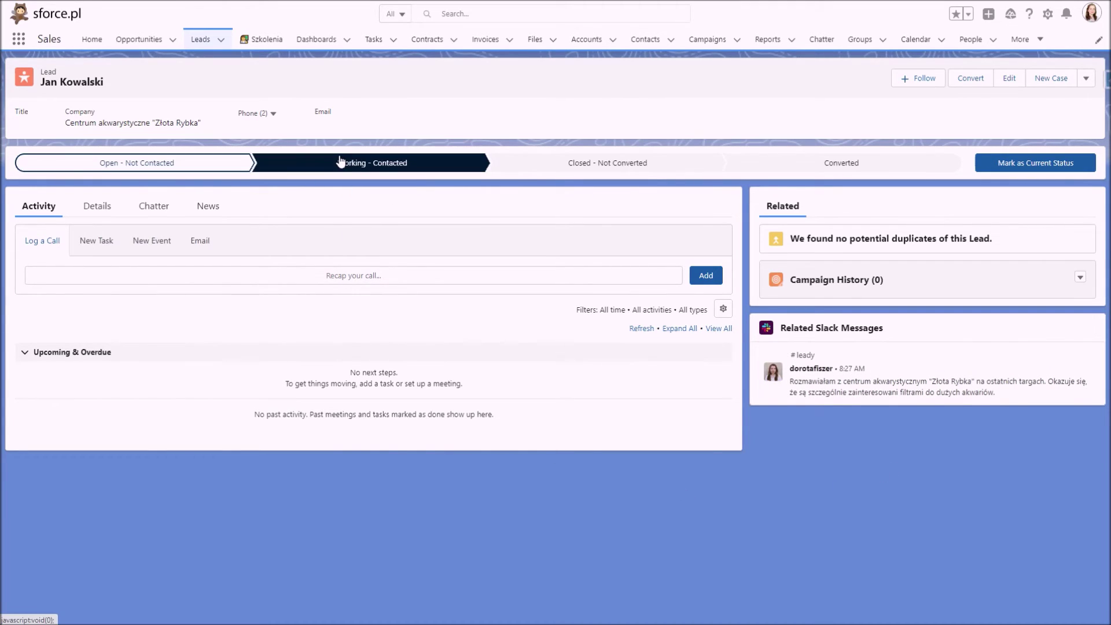
click(1027, 159)
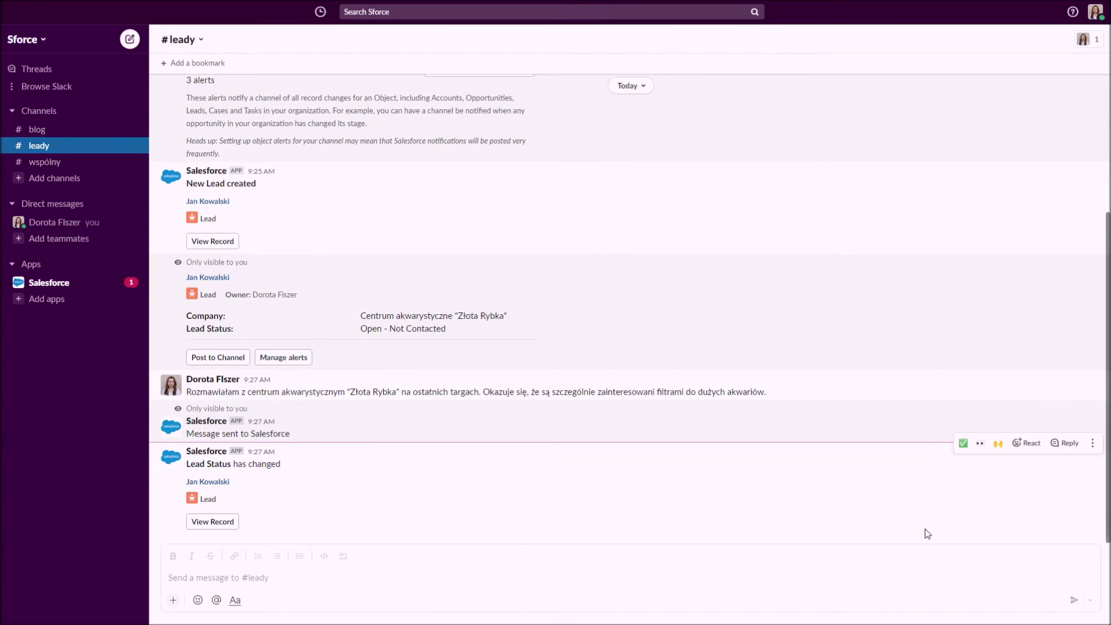
click(1037, 447)
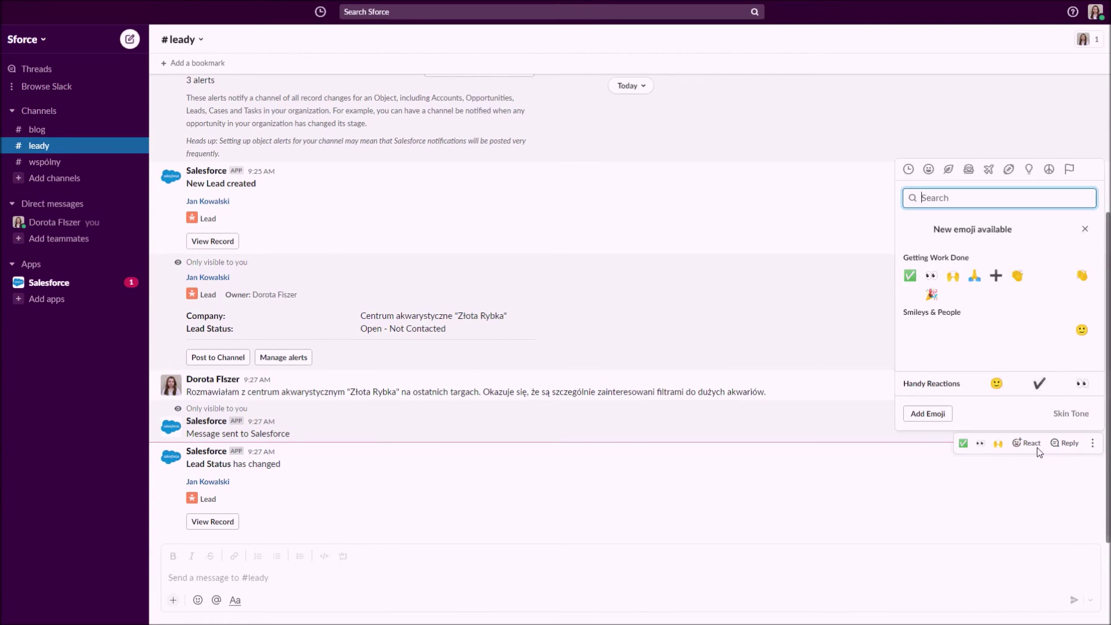
scroll(1016, 334, down, 10)
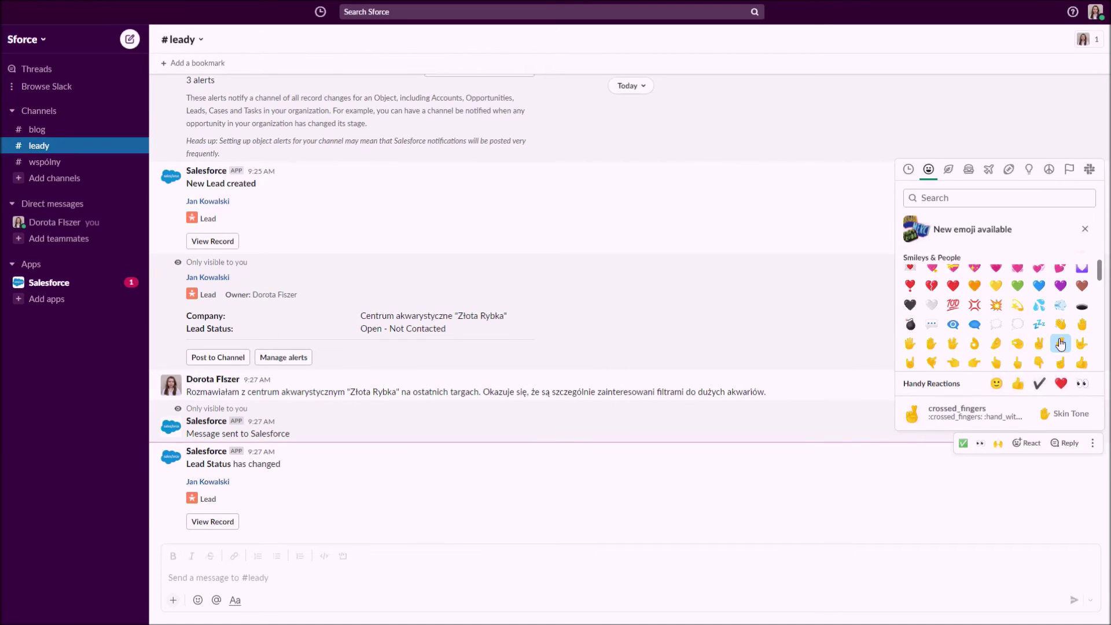
click(1060, 344)
Search Salesforce for a contact by full name with the /salesforce command in leady and view the matching contact's record details.
click(452, 580)
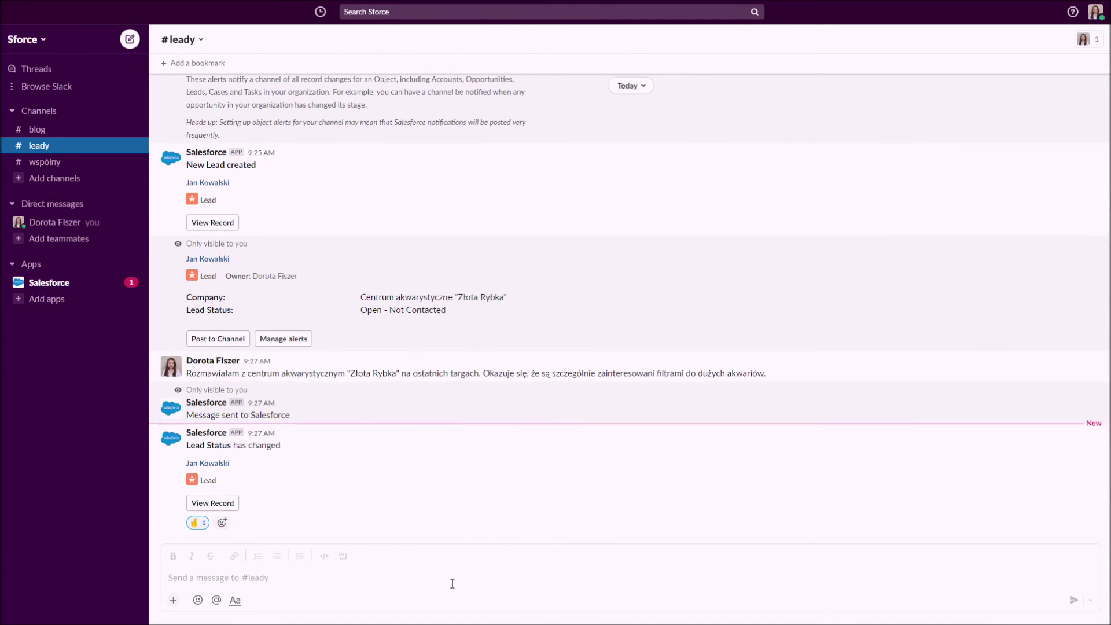
text(/salesfor)
key(Return)
text(anna kw)
key(BackSpace)
text(owalska)
key(Return)
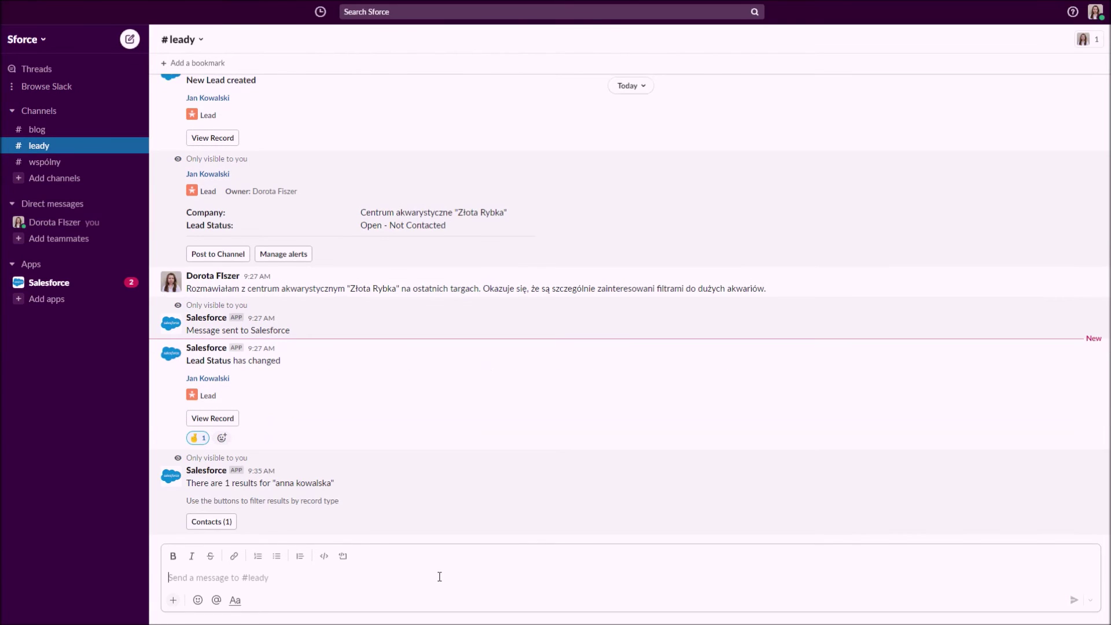
click(218, 522)
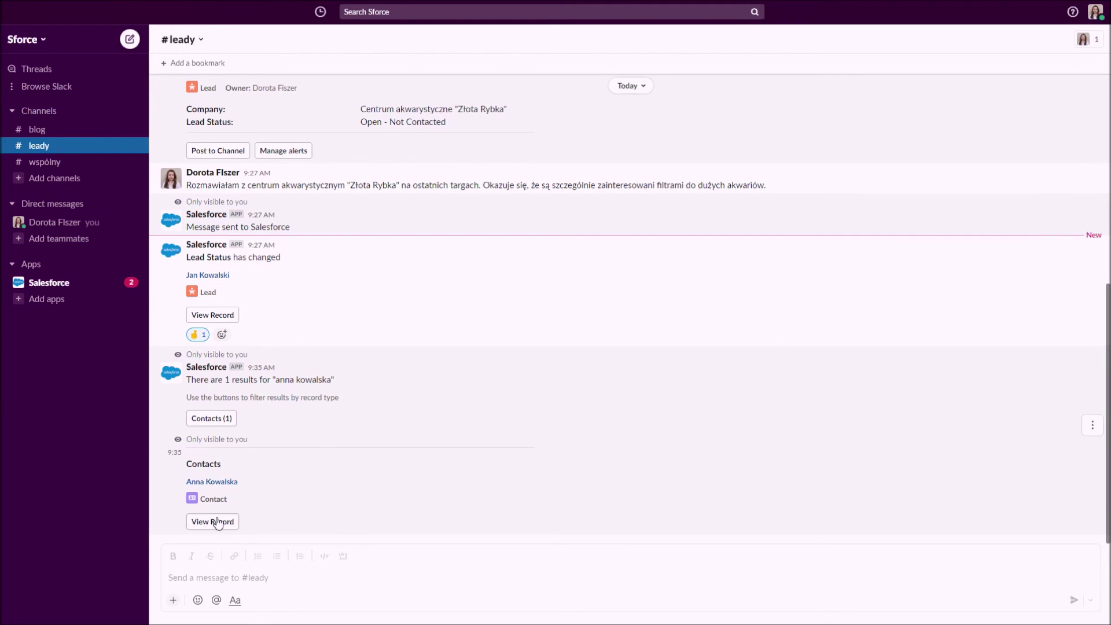
click(218, 521)
Review the contact's available channel alerts without changing them and post the contact's record to the leady channel.
click(284, 524)
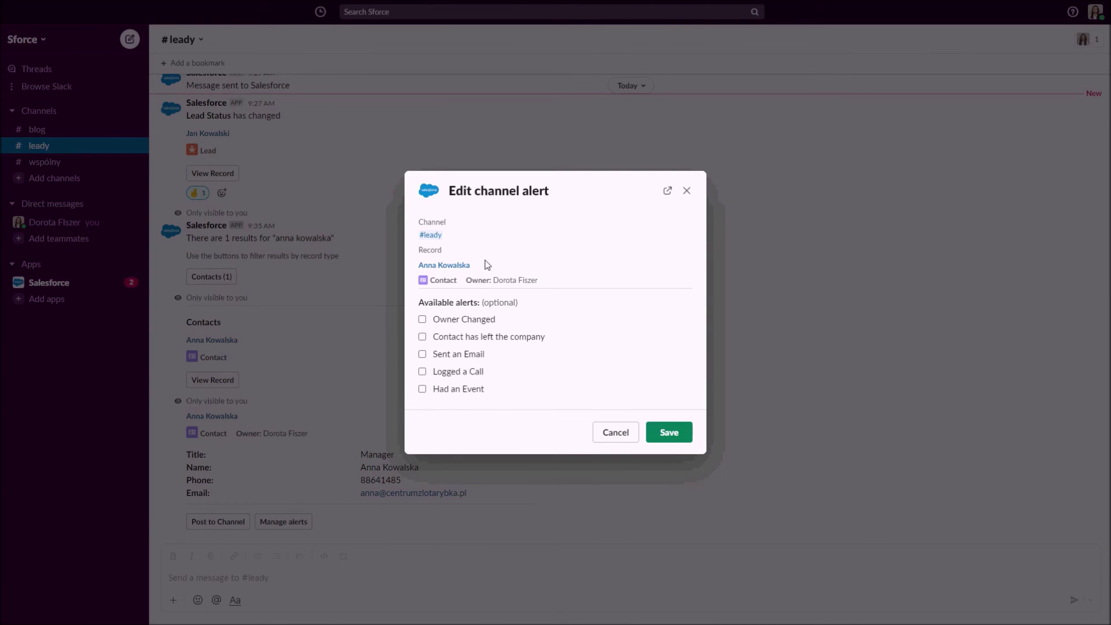
click(686, 191)
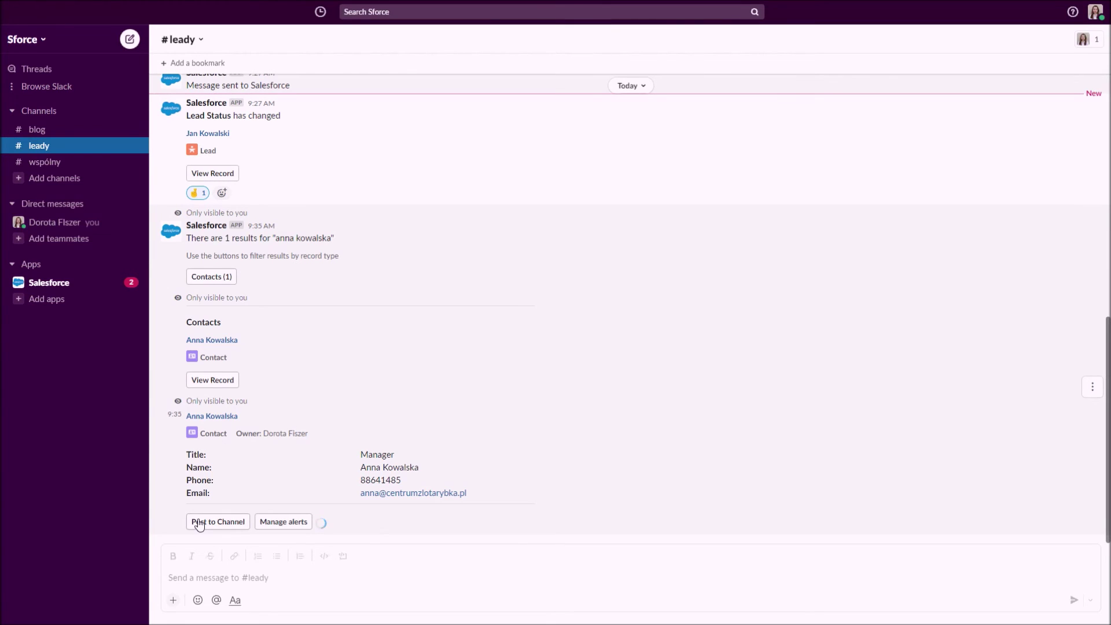
click(199, 524)
Send a leady message with a pointing-up emoji saying it is also worth talking to this contact about centrum "Złota Rybka".
click(197, 599)
scroll(246, 509, down, 5)
click(323, 489)
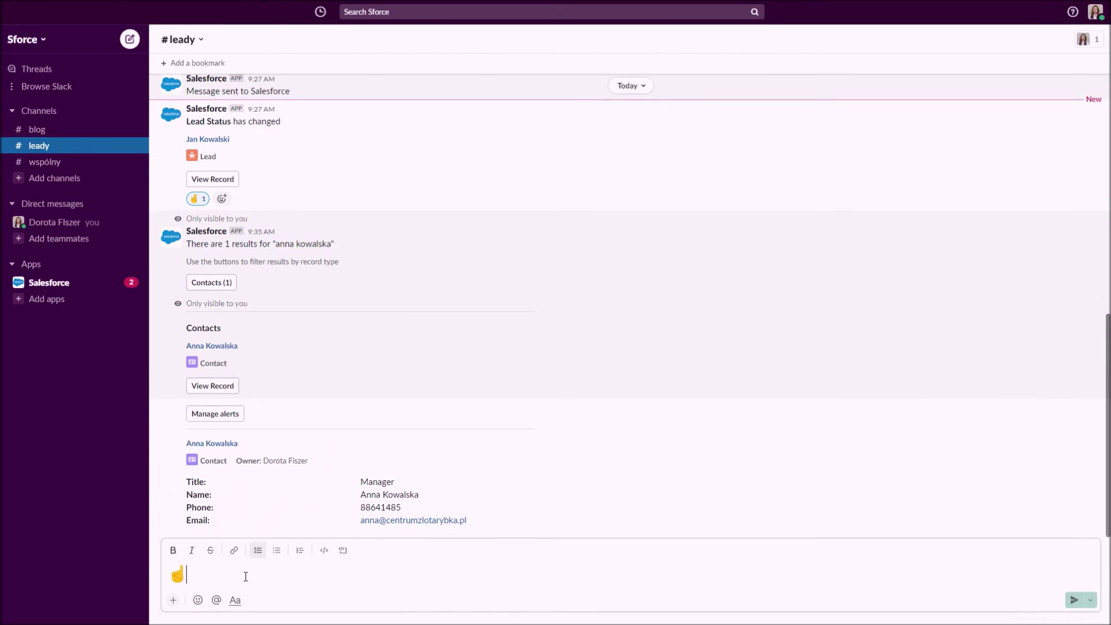
text(w sprawie centrum "Złota Rygba" warto też rozmawiać z Anną Kowalską :))
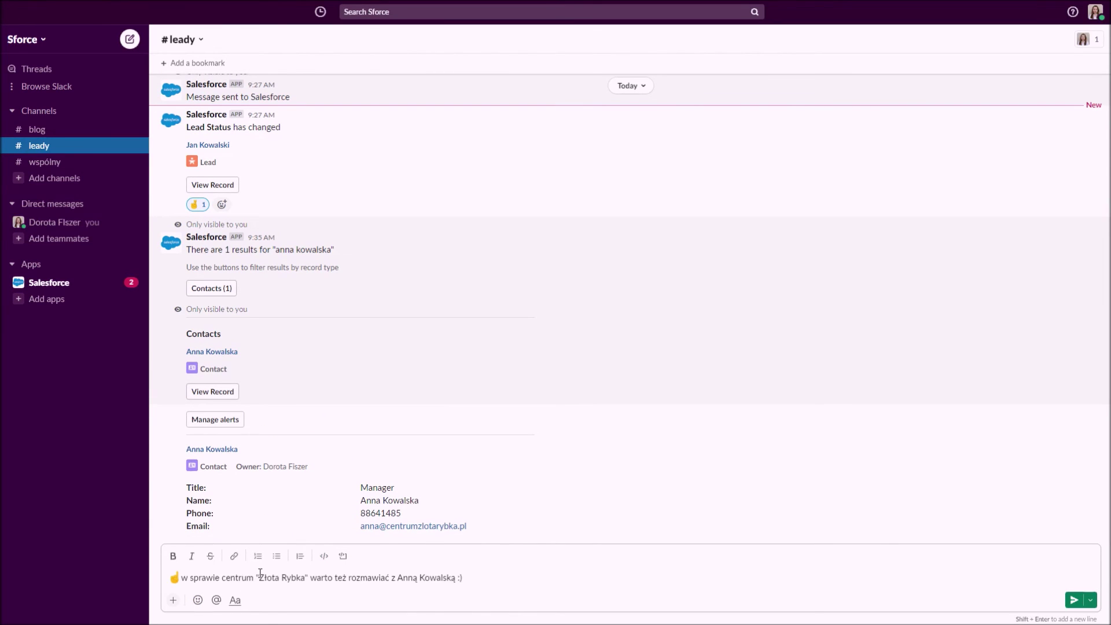
key(Return)
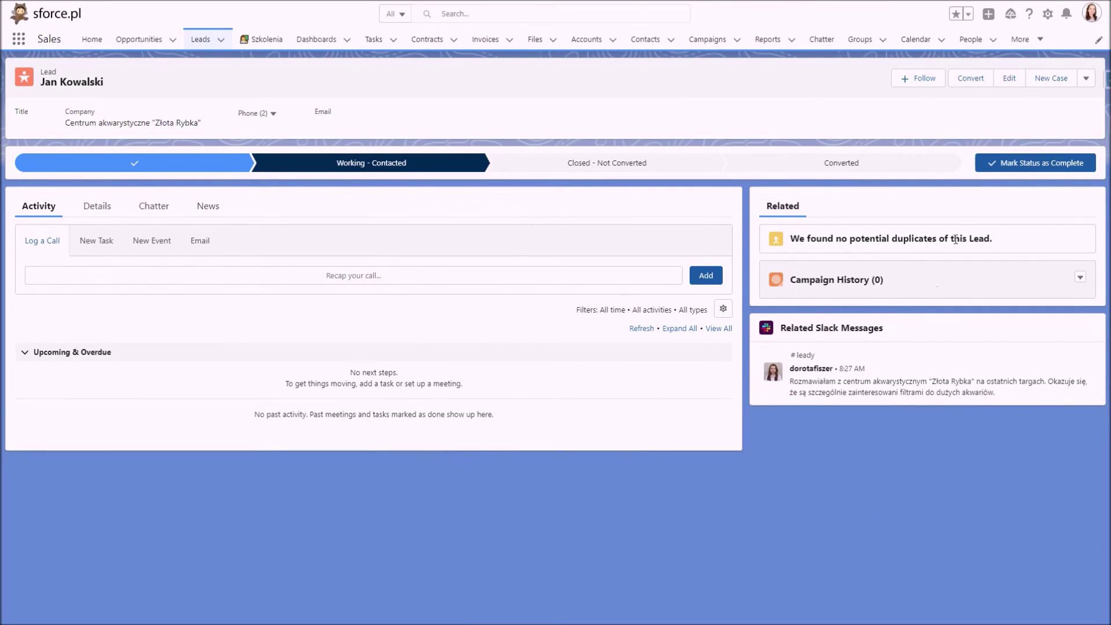
Switch to Salesforce, open the lead's record page for editing in Lightning App Builder and close the page analysis.
click(1047, 13)
click(998, 148)
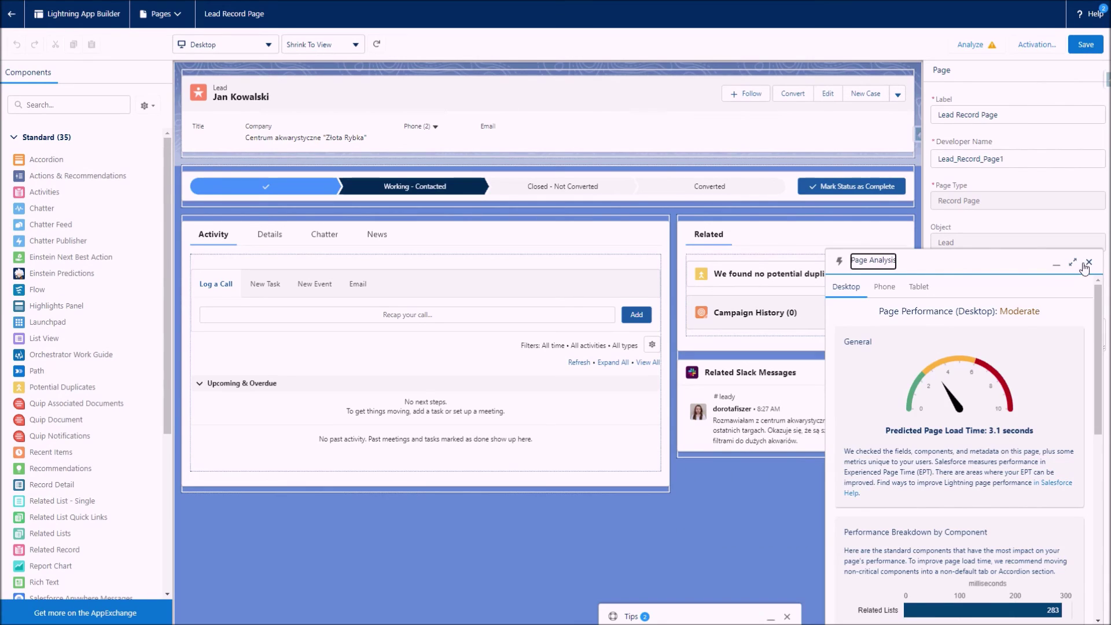
click(1086, 265)
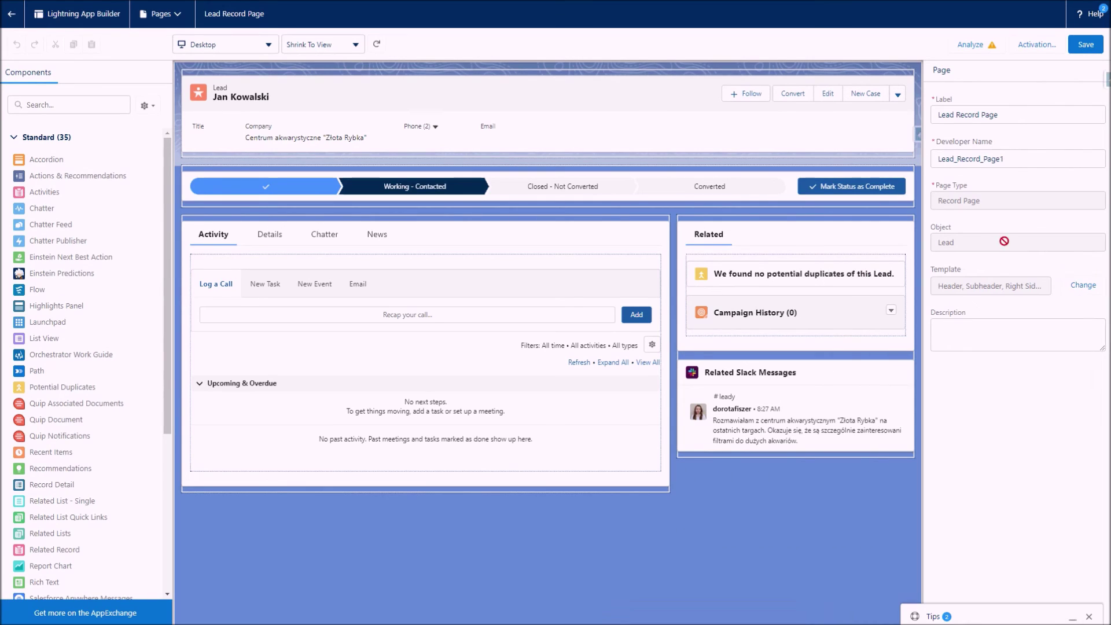
Upgrade the lead page's Highlights Panel to dynamic actions using the Start from Scratch option.
click(774, 125)
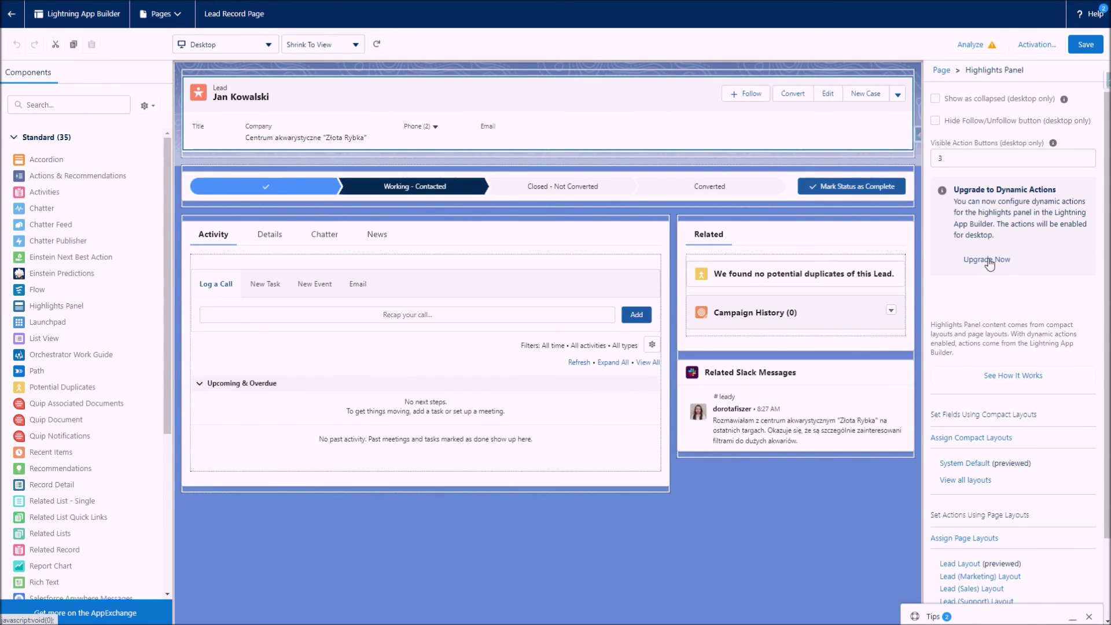
click(988, 258)
click(763, 279)
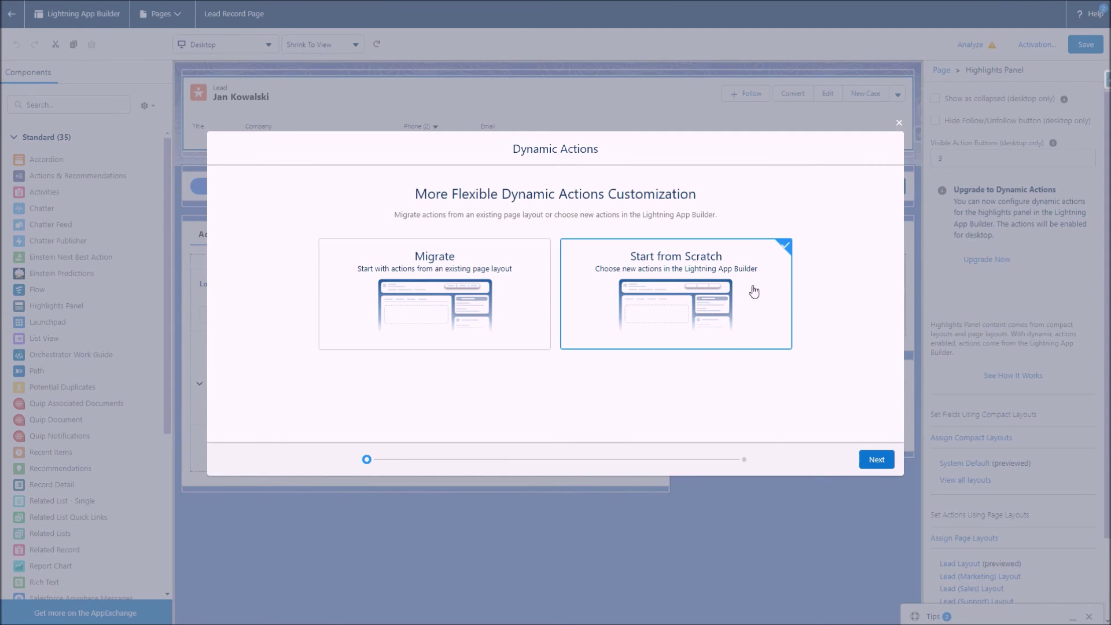
click(875, 460)
click(875, 463)
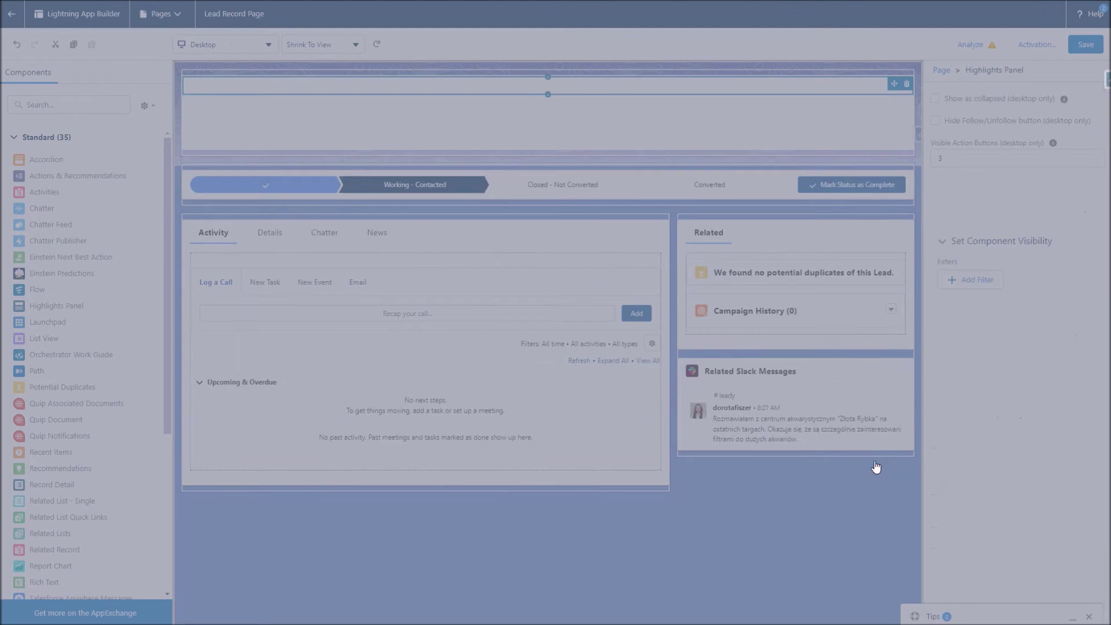
Add the Slack Alerts custom action to the Highlights Panel, save the page and return to the lead record.
click(958, 227)
click(825, 194)
text(slack)
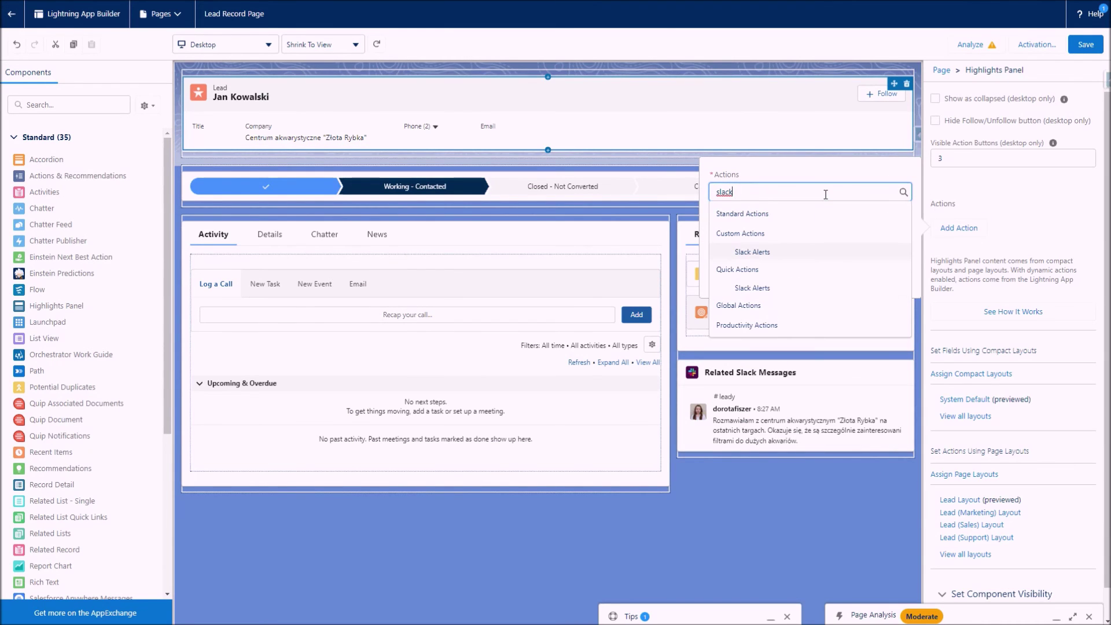
click(789, 249)
click(885, 280)
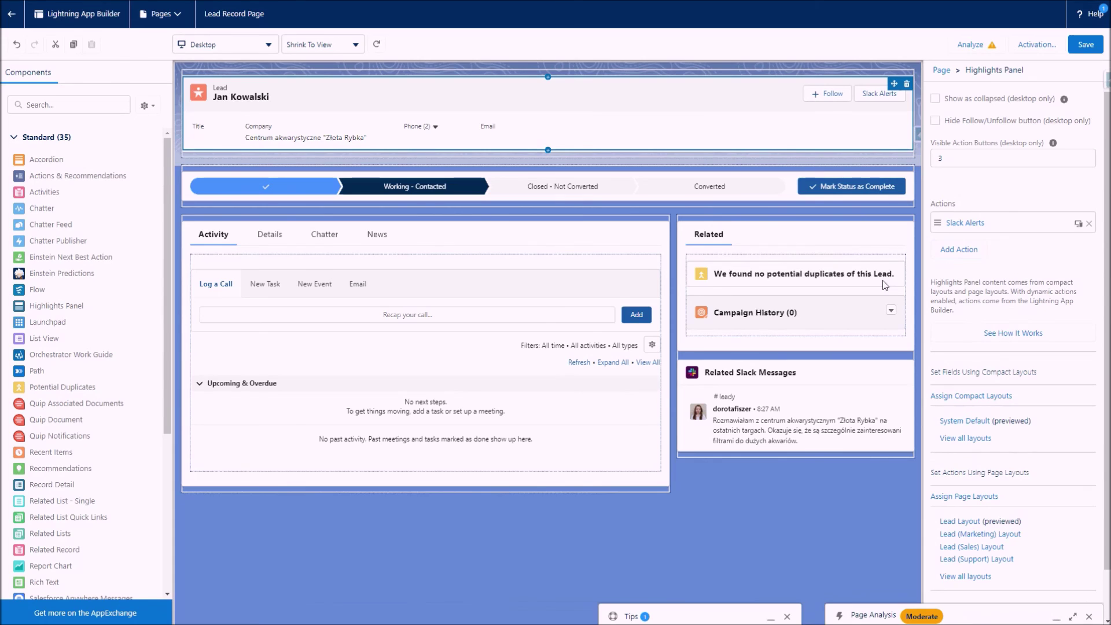
click(1086, 44)
click(12, 14)
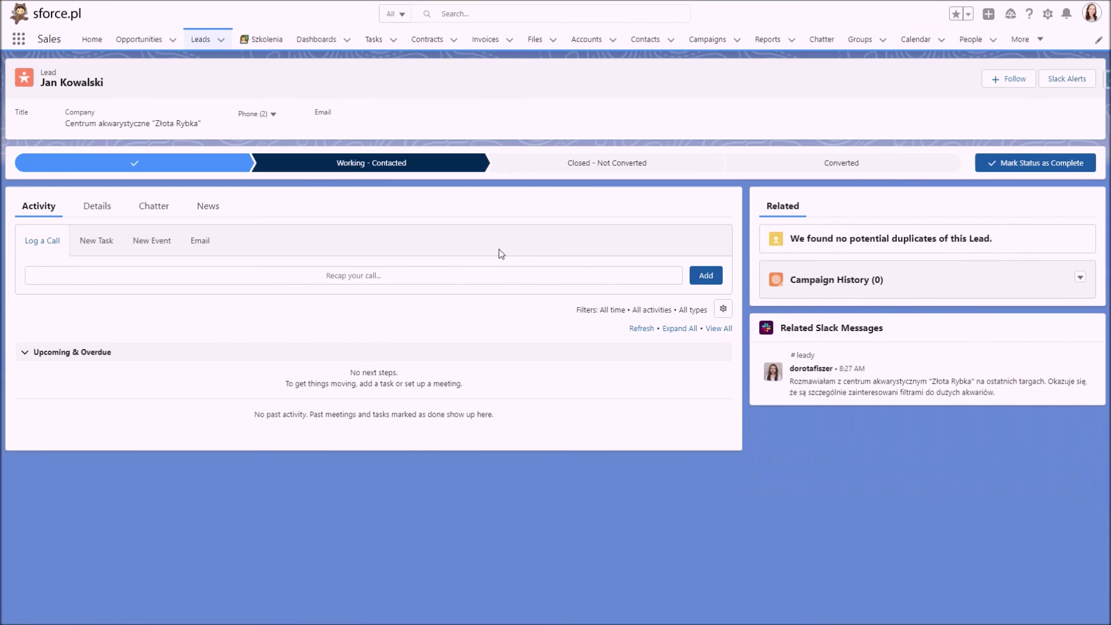
Configure the lead's Slack alerts for the leady channel with An email was sent and A call was logged enabled, and save them.
click(1066, 78)
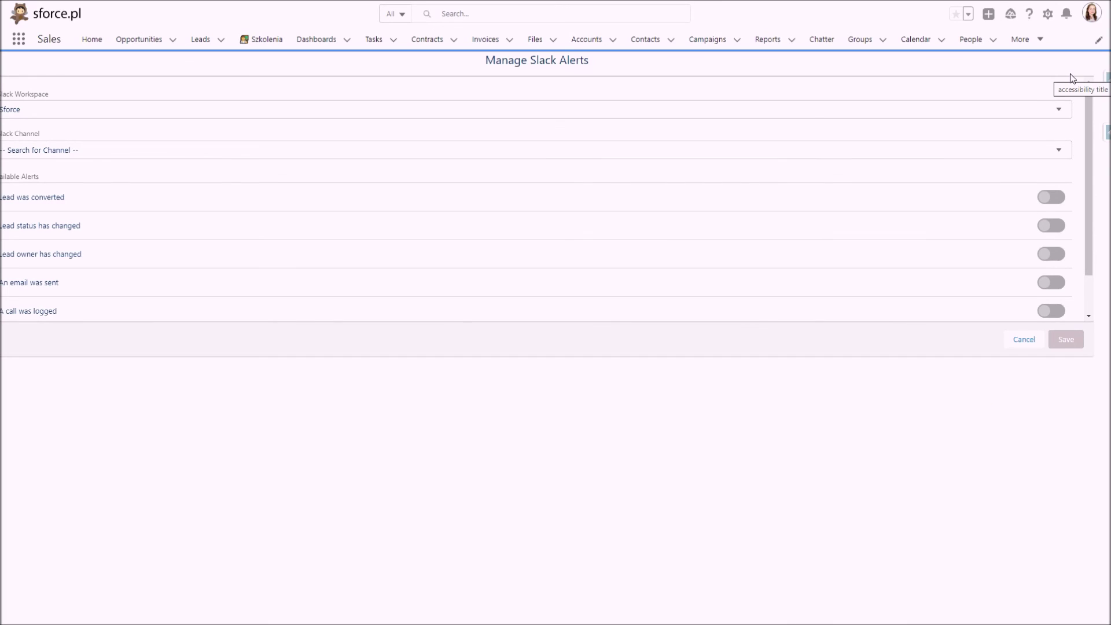
click(942, 151)
click(907, 225)
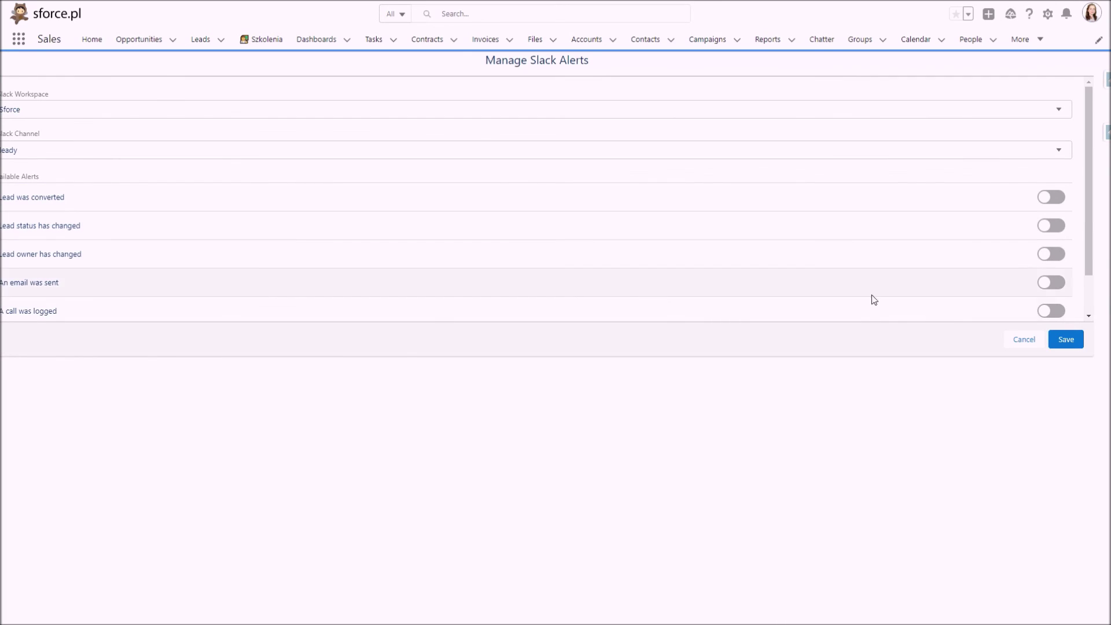
click(1051, 311)
click(1051, 282)
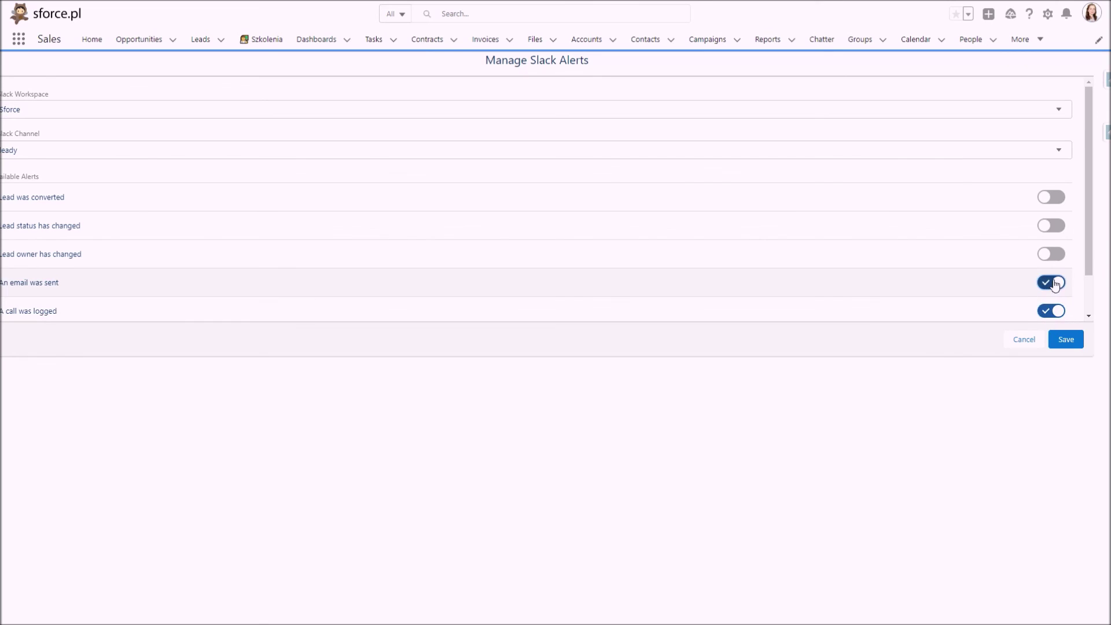
click(1073, 340)
scroll(1082, 306, down, 2)
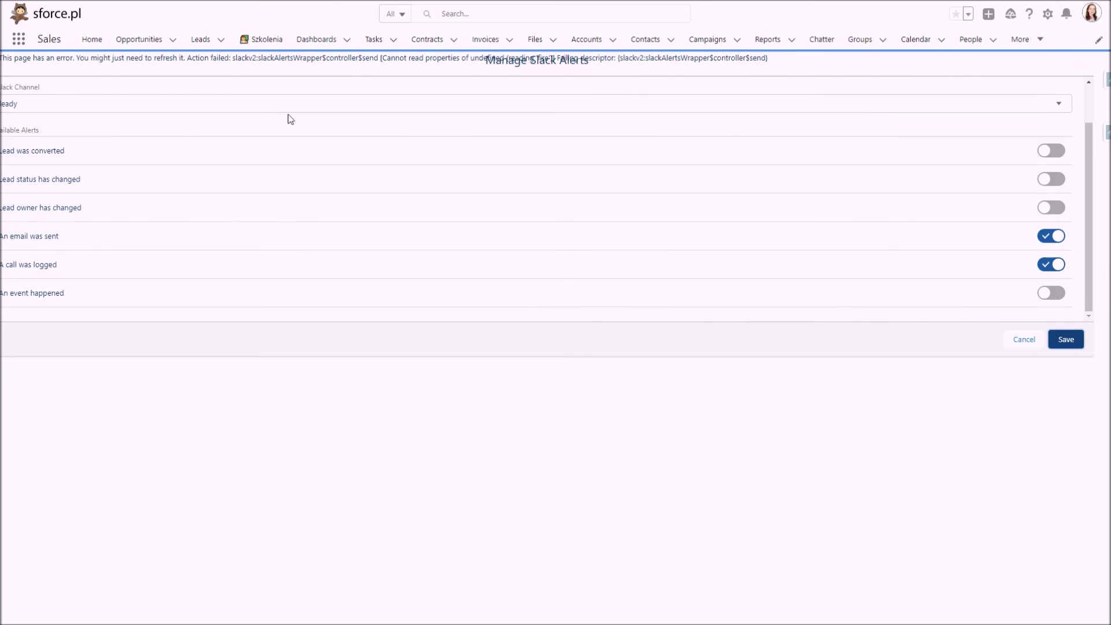
Reopen the lead from the Leads list and log a call noting agreement to a meeting and "Poprosił o telefon jutro aby ustalić konkretny termin.".
click(201, 39)
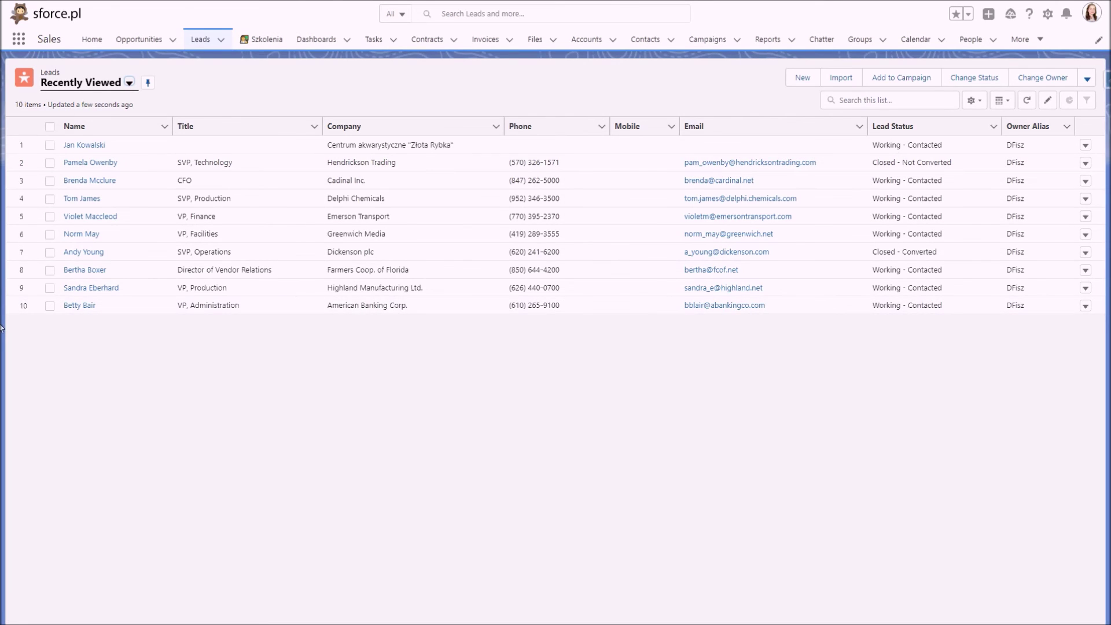
click(84, 145)
click(457, 290)
text(Pan Jan zgodził się na spotkanie. Poprosił o telefon jutro aby ustalić konkretny termin.)
click(706, 382)
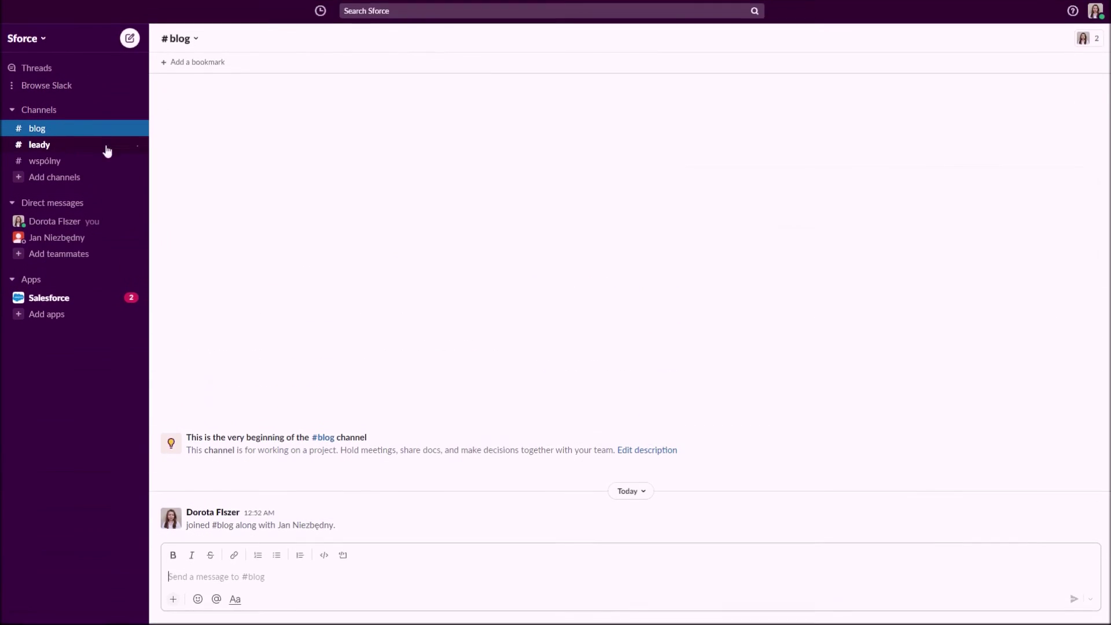
Switch to Slack and open the leady channel to check for the logged call alert.
click(41, 148)
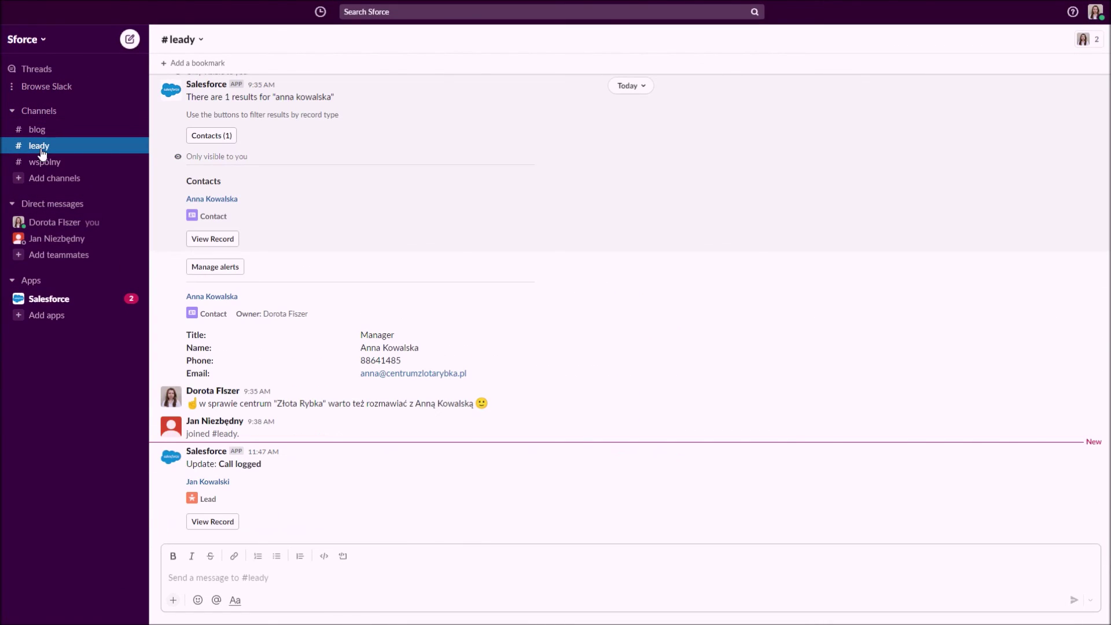